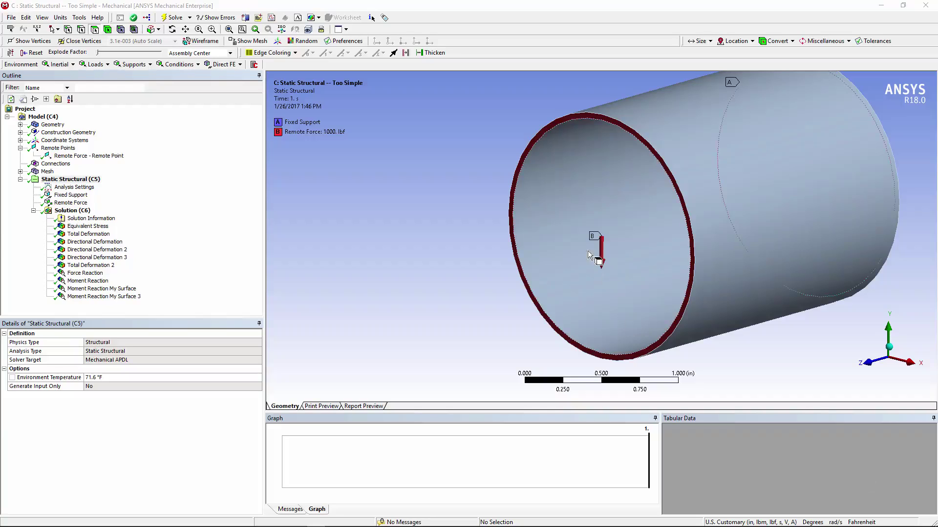
# Step: Examine the remote point under Remote Points, including its scoped pipe end face and its Behavior setting
pyautogui.click(69, 157)
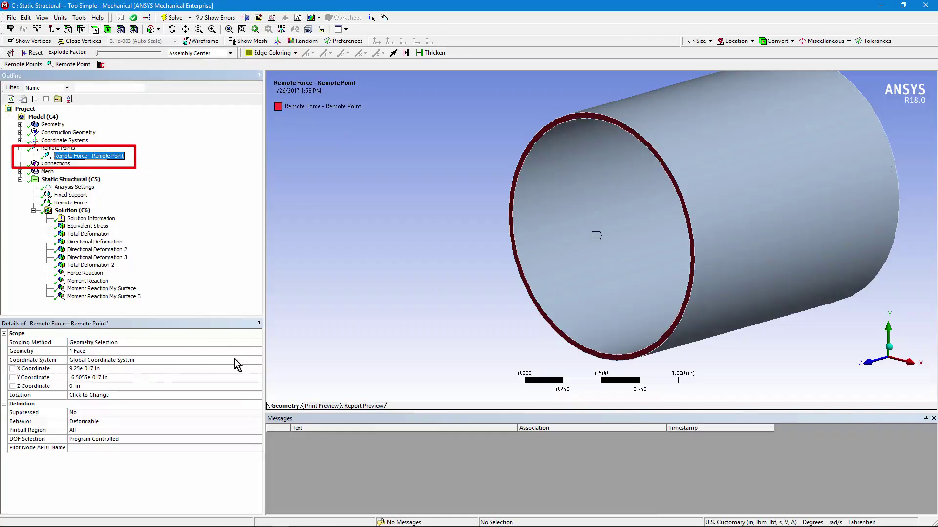
pyautogui.click(512, 207)
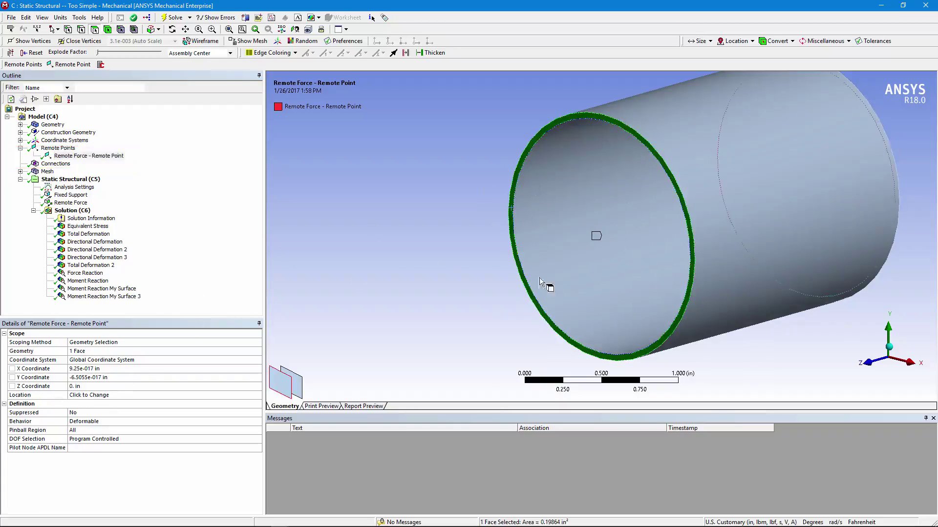
pyautogui.click(136, 423)
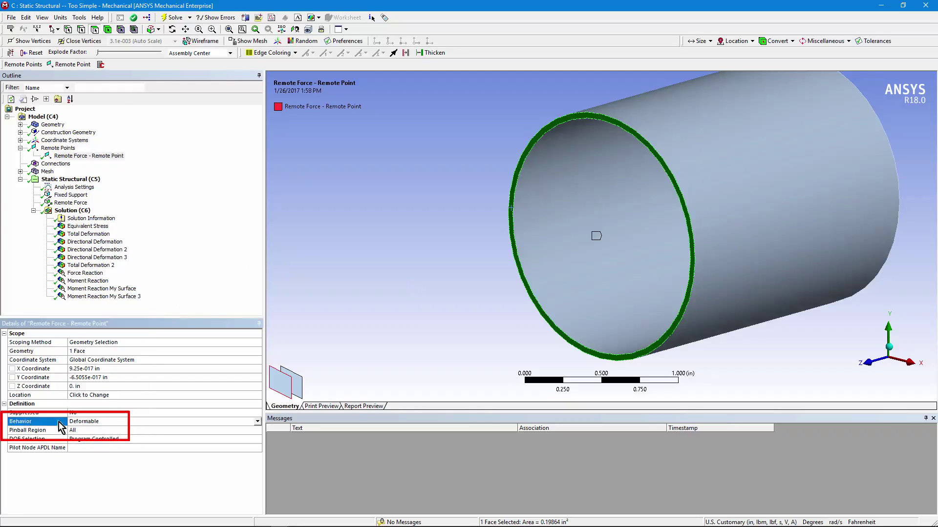
pyautogui.click(367, 223)
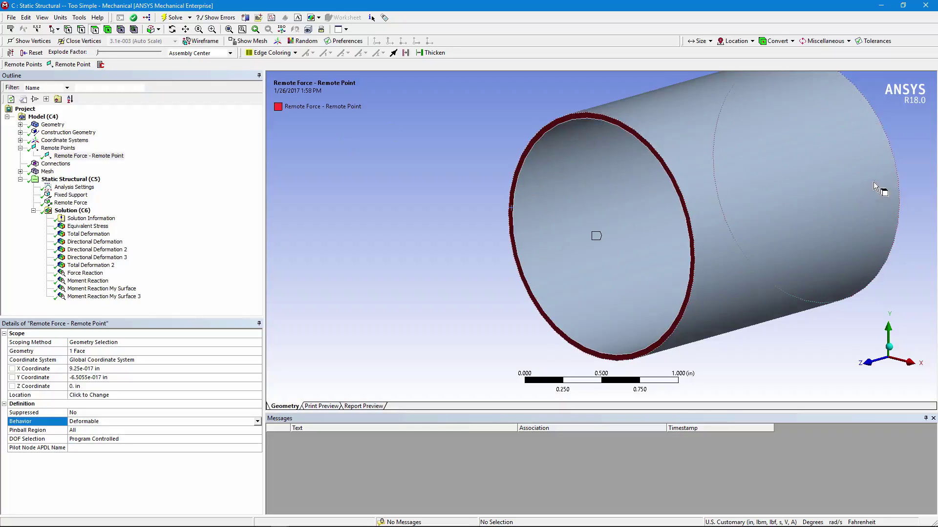
# Step: Review the remote force definition and the fixed support on the short pipe model
pyautogui.click(73, 203)
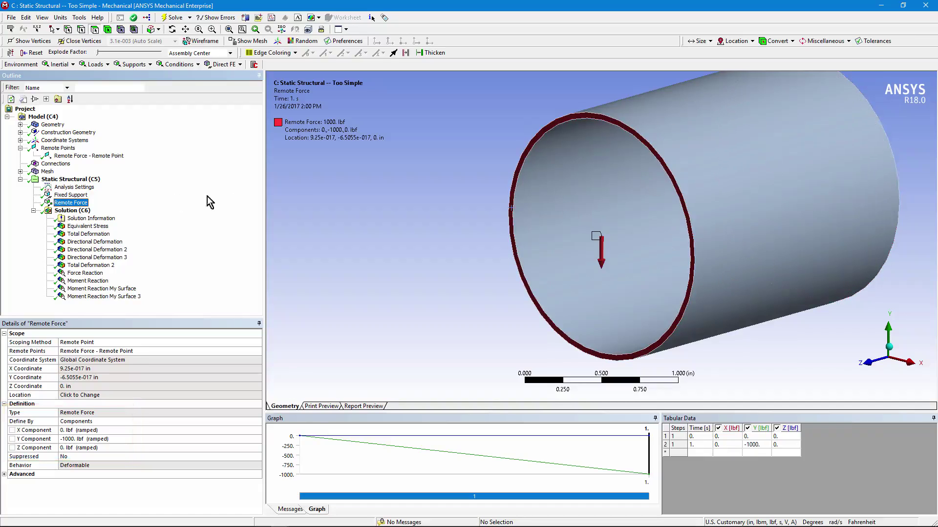
pyautogui.click(83, 195)
pyautogui.moveTo(714, 203)
pyautogui.mouseDown(button='middle')
pyautogui.moveTo(618, 211)
pyautogui.moveTo(561, 293)
pyautogui.moveTo(718, 274)
pyautogui.moveTo(795, 206)
pyautogui.mouseUp(button='middle')
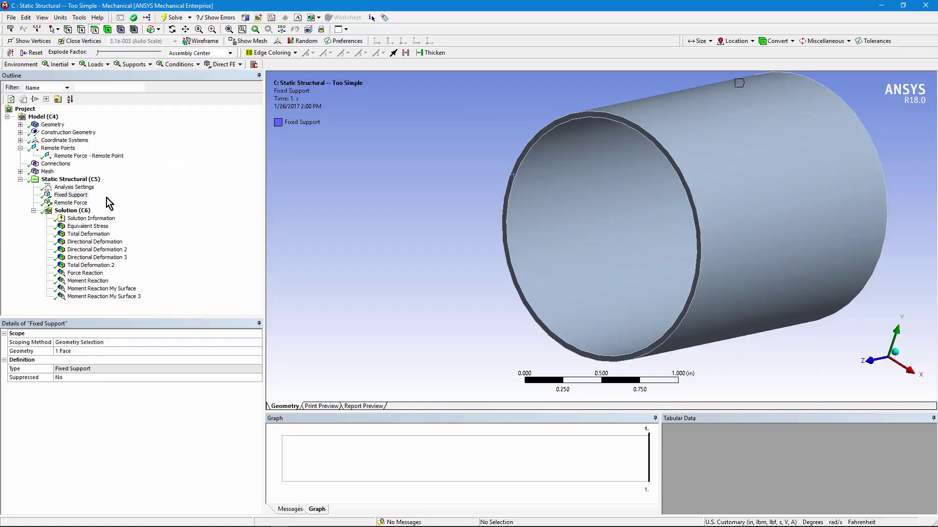
# Step: Display the Equivalent Stress result and inspect its distribution around the loaded end of the pipe
pyautogui.click(88, 226)
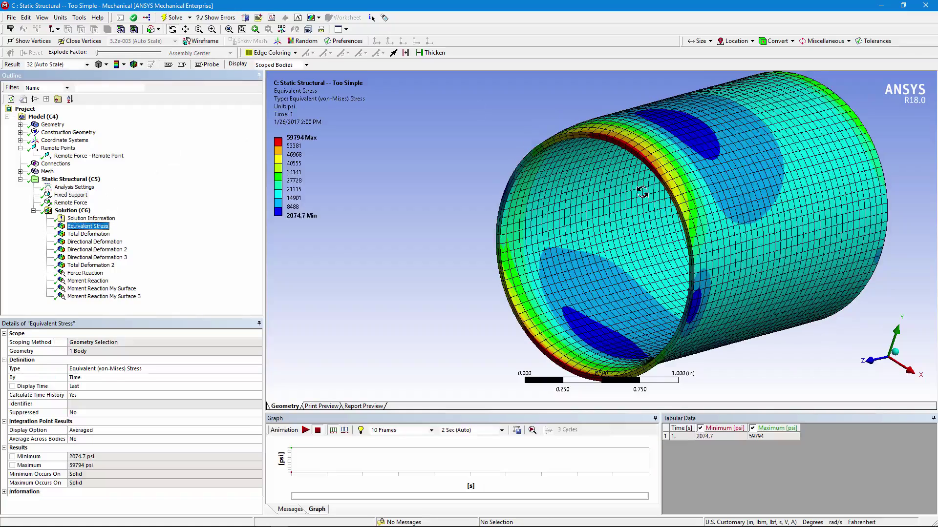
pyautogui.moveTo(731, 231)
pyautogui.mouseDown(button='middle')
pyautogui.moveTo(645, 218)
pyautogui.moveTo(693, 218)
pyautogui.moveTo(733, 236)
pyautogui.mouseUp(button='middle')
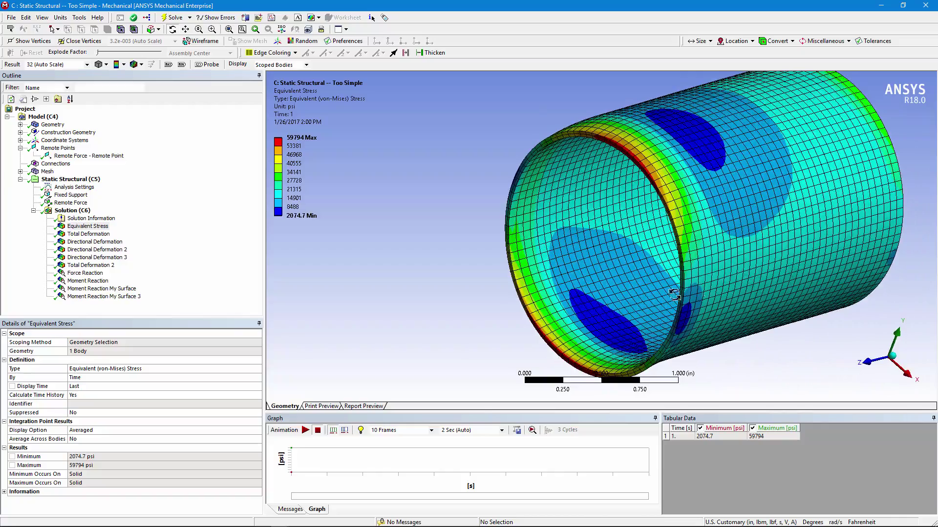
pyautogui.moveTo(763, 269)
pyautogui.mouseDown(button='middle')
pyautogui.moveTo(617, 265)
pyautogui.moveTo(689, 258)
pyautogui.mouseUp(button='middle')
pyautogui.click(88, 226)
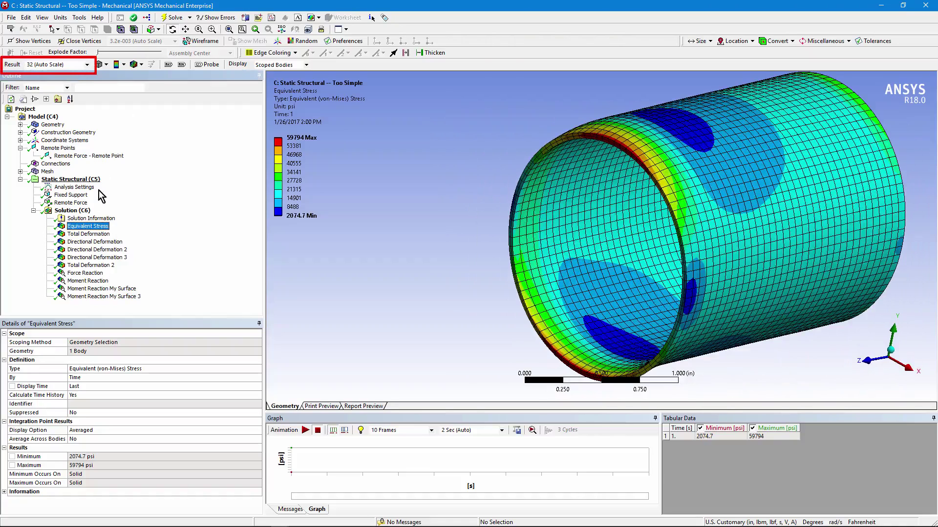
# Step: Review the Total Deformation result and the Y-axis Directional Deformation result of the short pipe
pyautogui.click(98, 234)
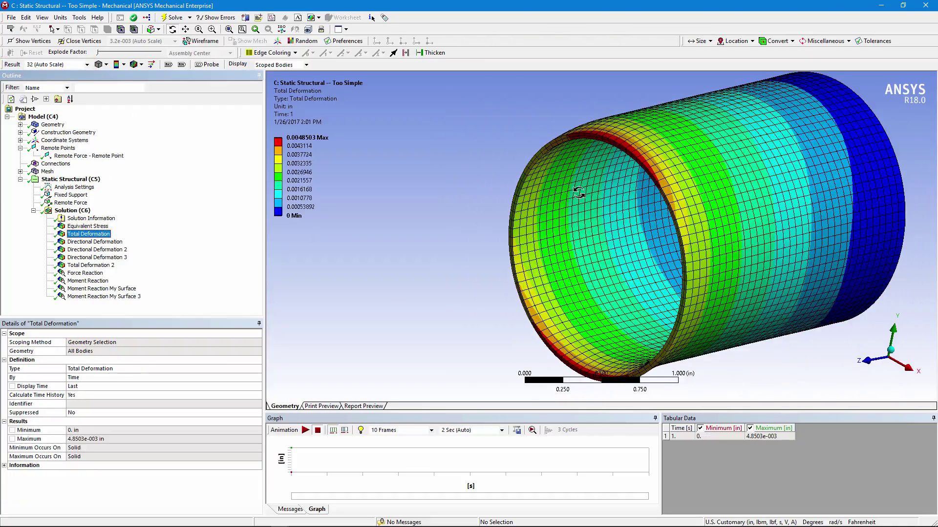
pyautogui.moveTo(720, 236); pyautogui.dragTo(437, 222)
pyautogui.click(110, 241)
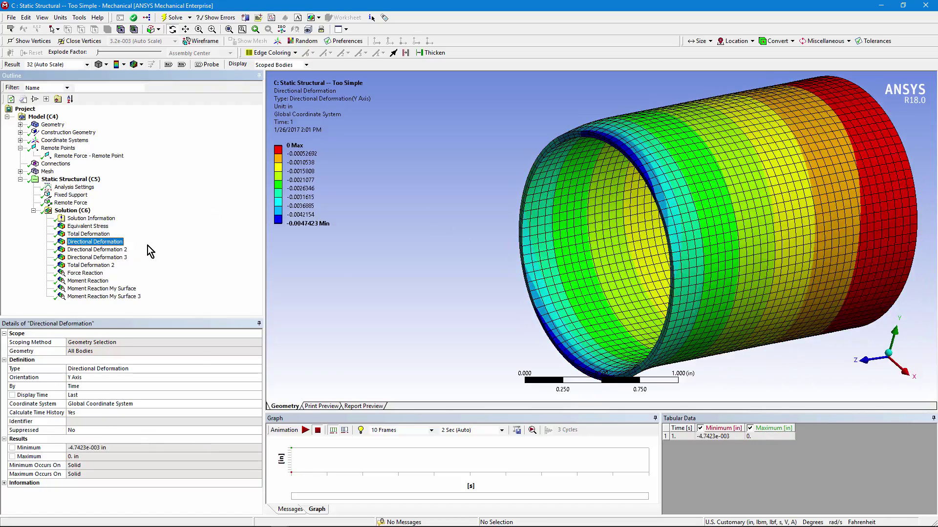
# Step: Inspect the Force Reaction and Moment Reaction at the fixed support, including the reaction arrows' directions on the pipe
pyautogui.click(91, 274)
pyautogui.moveTo(749, 308); pyautogui.dragTo(752, 283)
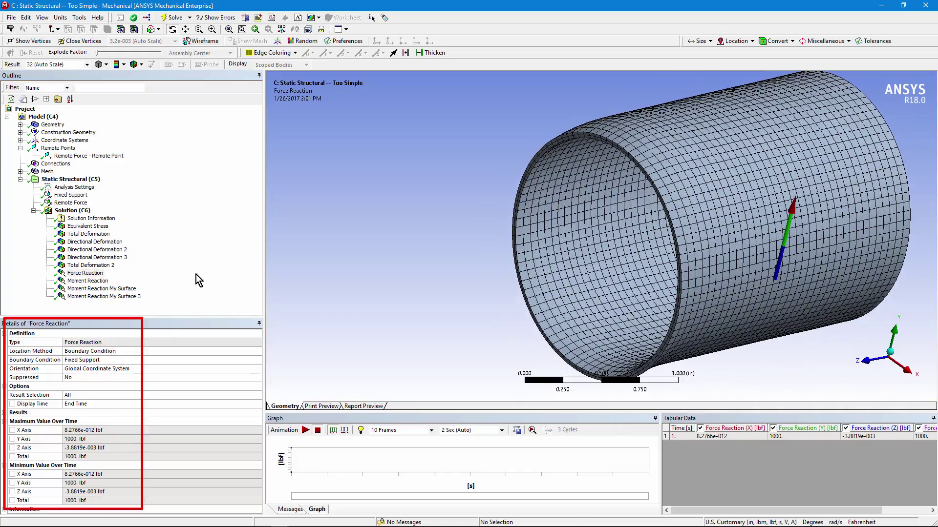
pyautogui.click(88, 281)
pyautogui.moveTo(603, 303); pyautogui.dragTo(566, 253)
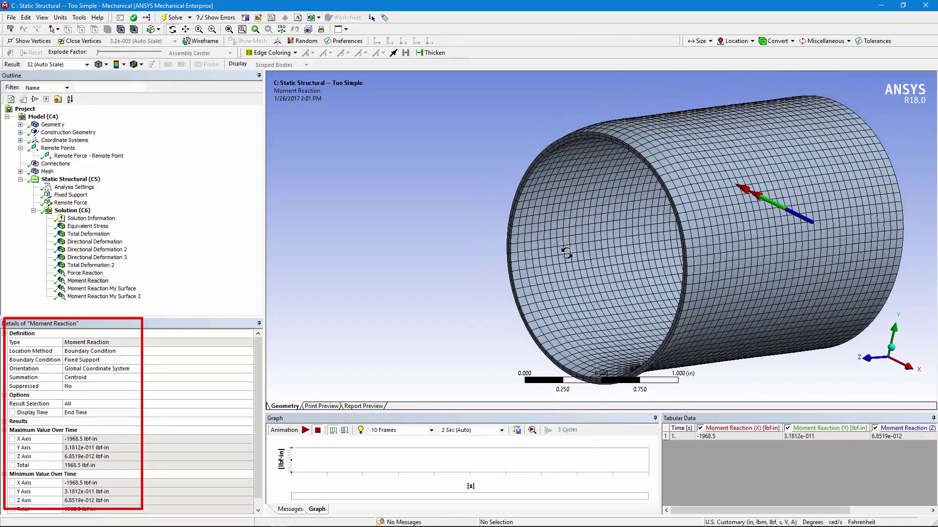
pyautogui.moveTo(810, 249); pyautogui.dragTo(501, 262)
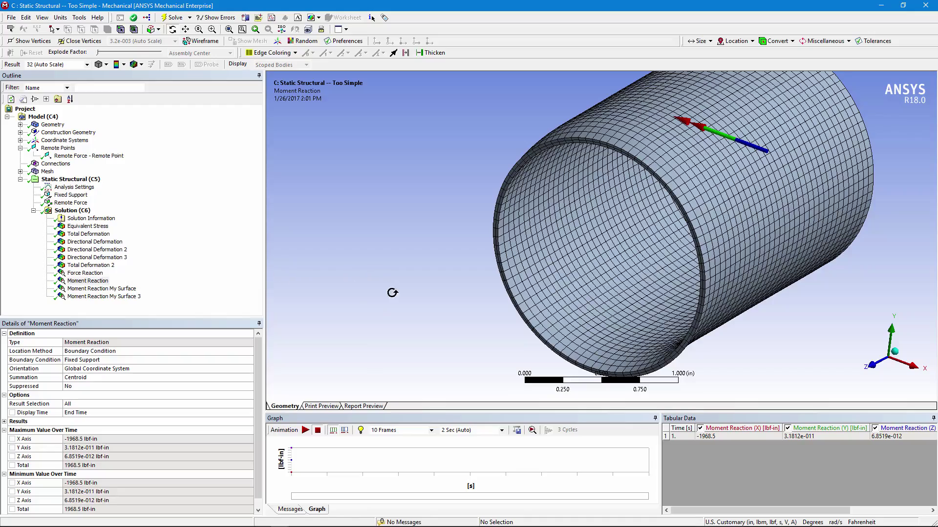
pyautogui.moveTo(571, 292); pyautogui.dragTo(585, 210)
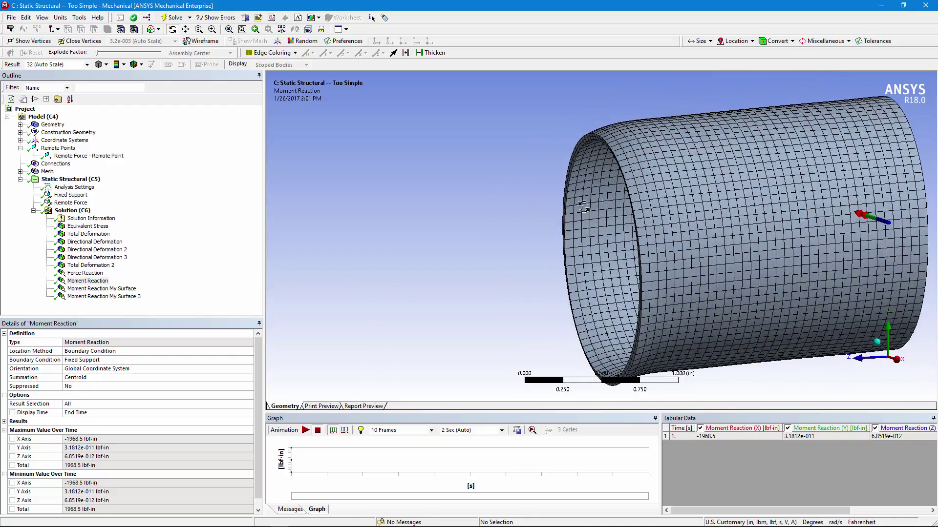
pyautogui.moveTo(574, 274); pyautogui.dragTo(621, 281)
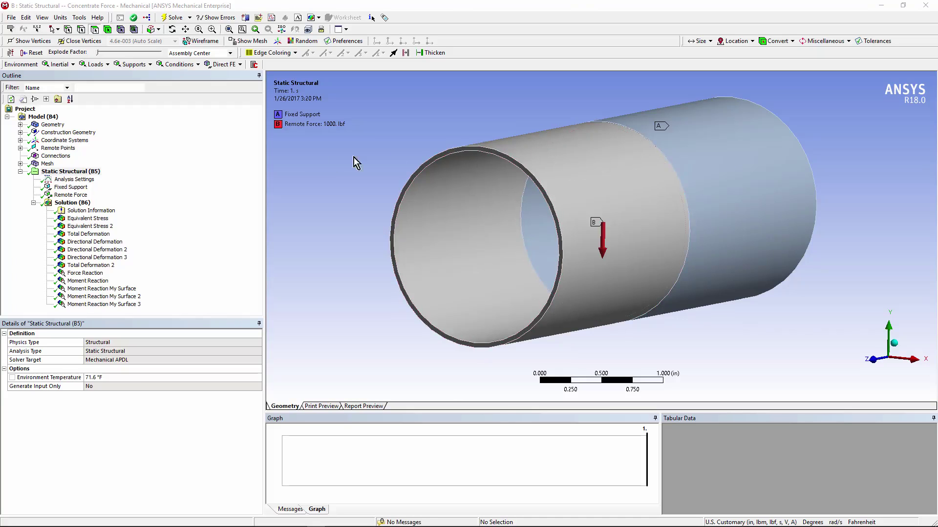
# Step: In the Concentrate Force model, expand the geometry part and highlight each of its two solid bodies
pyautogui.click(20, 125)
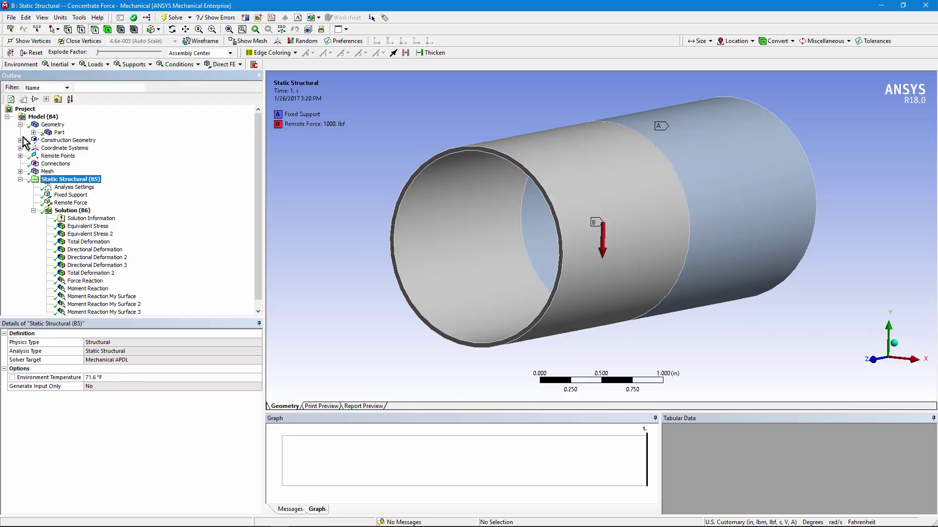
pyautogui.click(34, 133)
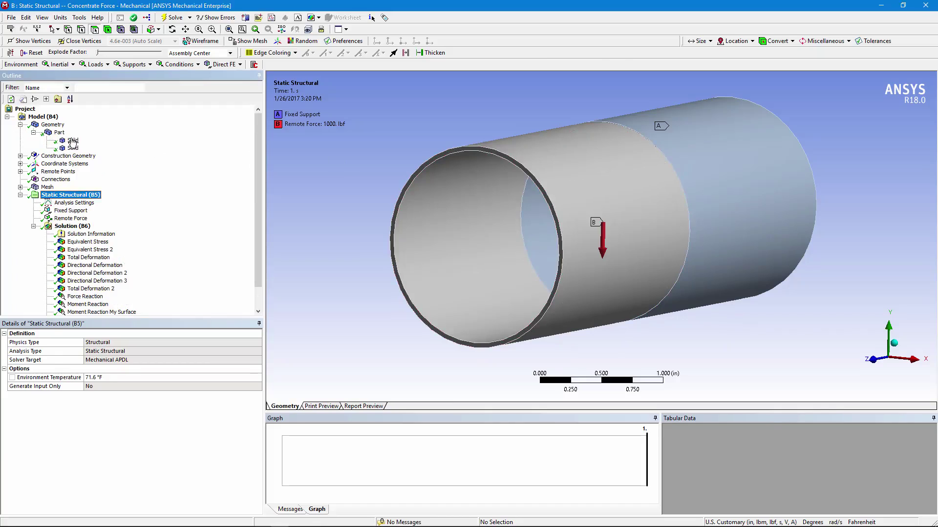
pyautogui.click(72, 141)
pyautogui.click(72, 148)
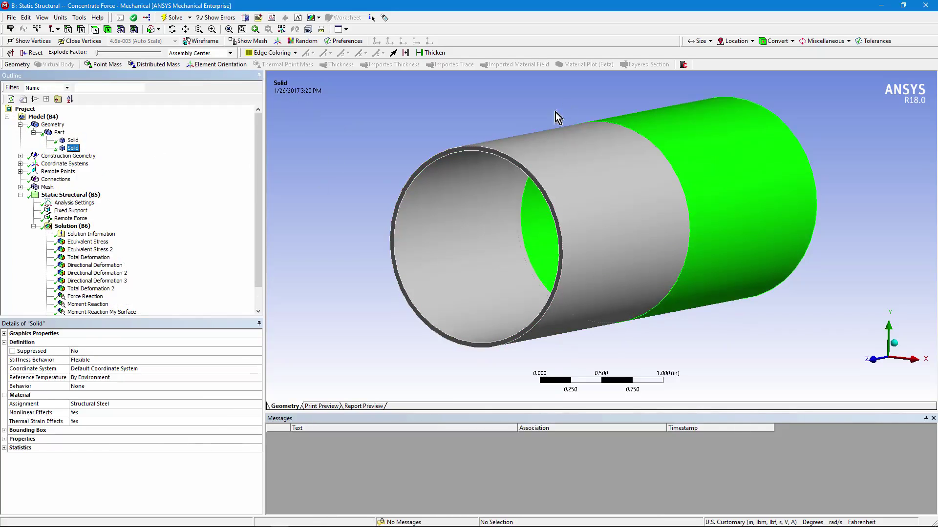
pyautogui.click(47, 187)
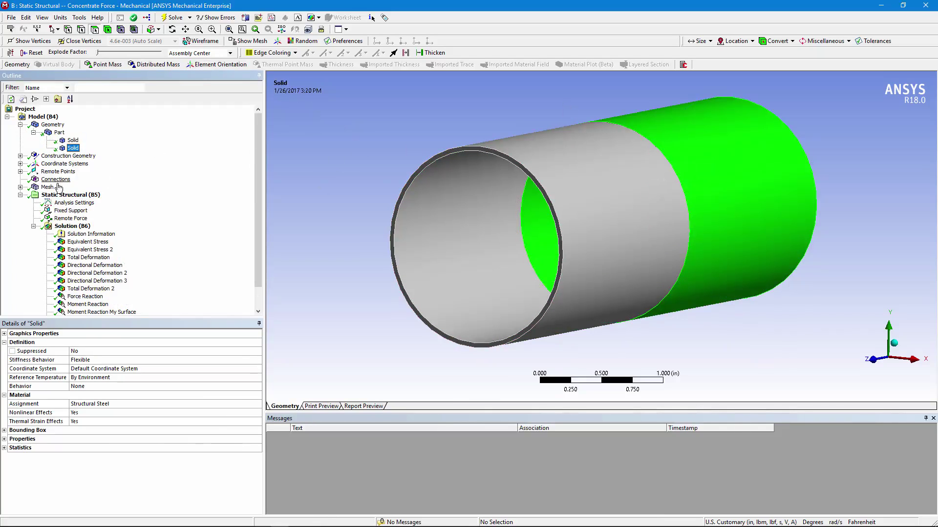
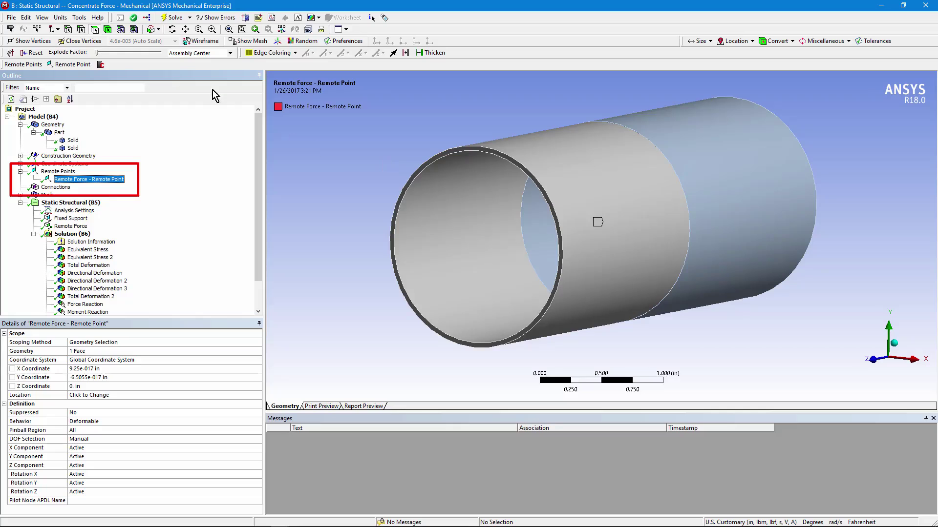
# Step: Show the model in wireframe and inspect the remote point's scoped face between the two pipe bodies
pyautogui.click(201, 41)
pyautogui.moveTo(551, 198); pyautogui.dragTo(572, 210, button='middle')
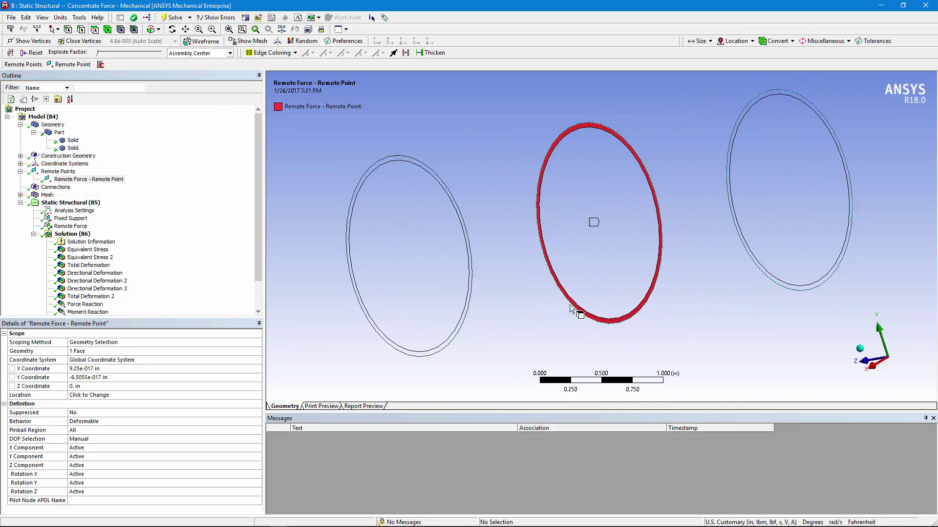
pyautogui.moveTo(519, 270); pyautogui.dragTo(620, 279, button='middle')
# Step: Review the fixed support and the remote force of the two-body pipe in wireframe
pyautogui.click(70, 220)
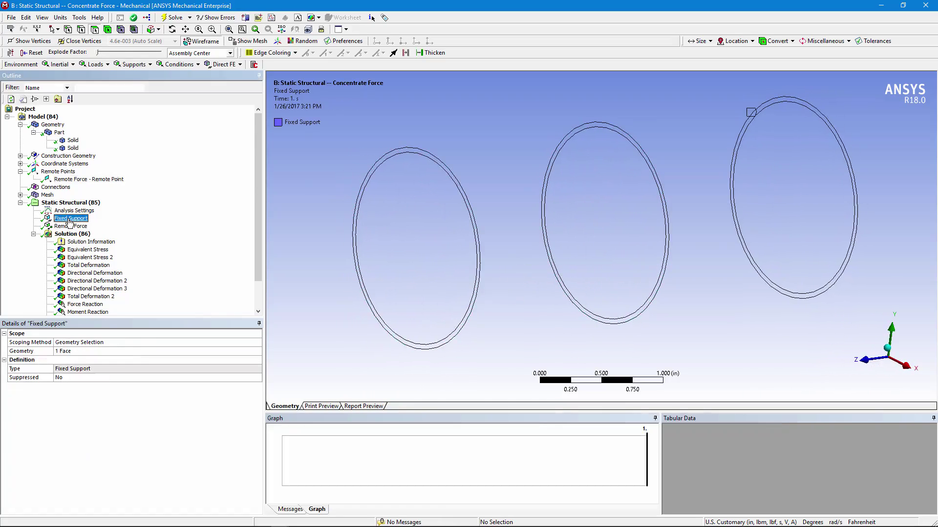
pyautogui.click(69, 225)
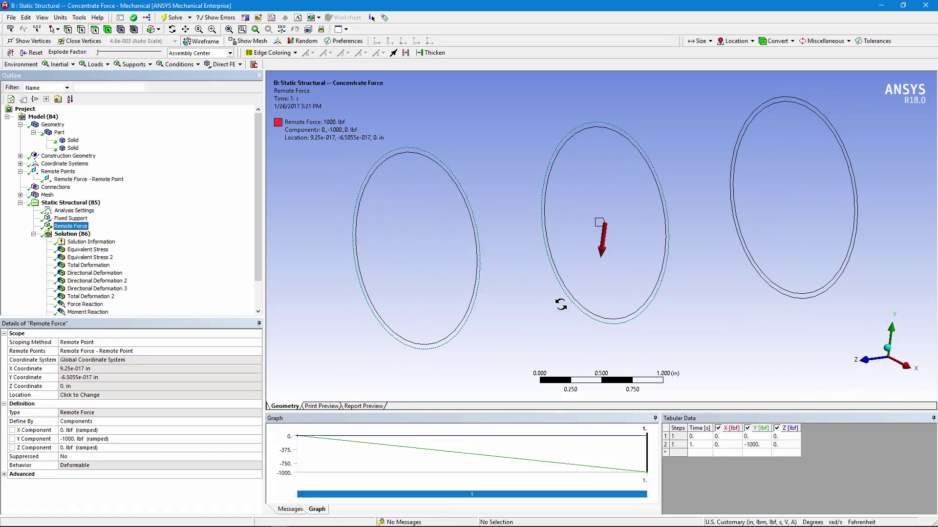
pyautogui.moveTo(561, 305); pyautogui.dragTo(583, 308, button='middle')
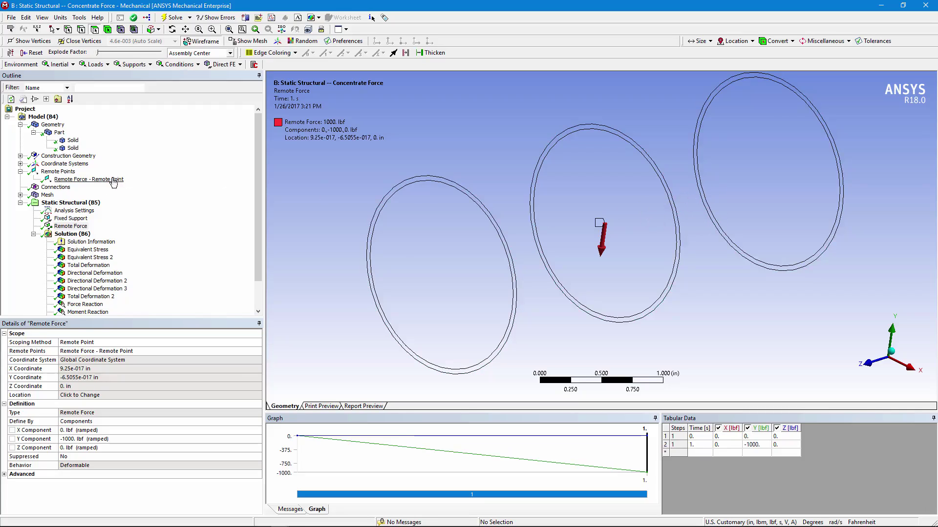
# Step: Compare the remote point with the remote force scoped to it, and return the model to shaded display
pyautogui.click(83, 181)
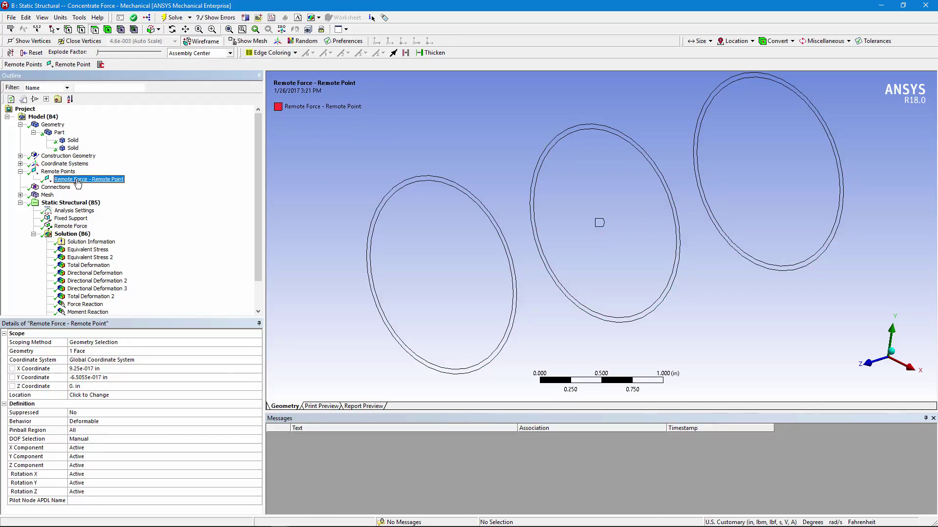
pyautogui.click(72, 227)
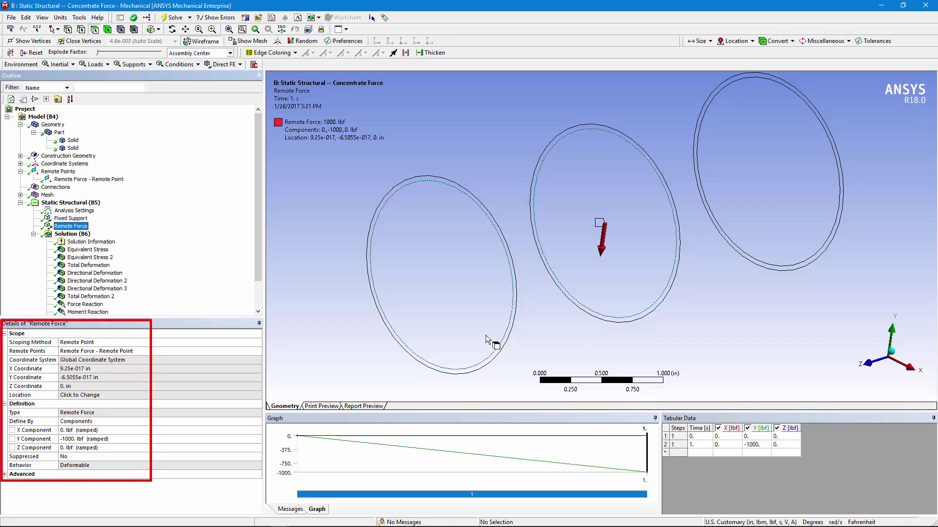
pyautogui.moveTo(640, 309); pyautogui.dragTo(627, 259, button='middle')
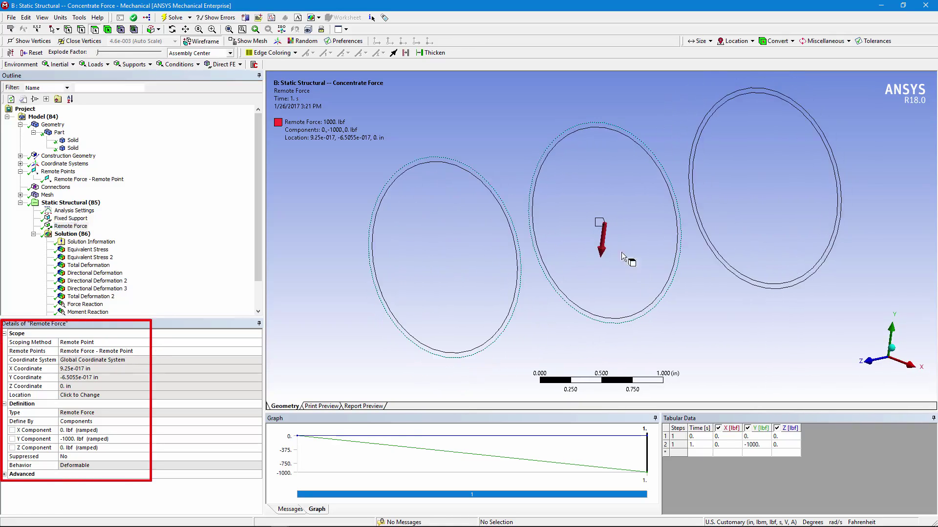
pyautogui.moveTo(527, 250); pyautogui.dragTo(687, 271, button='middle')
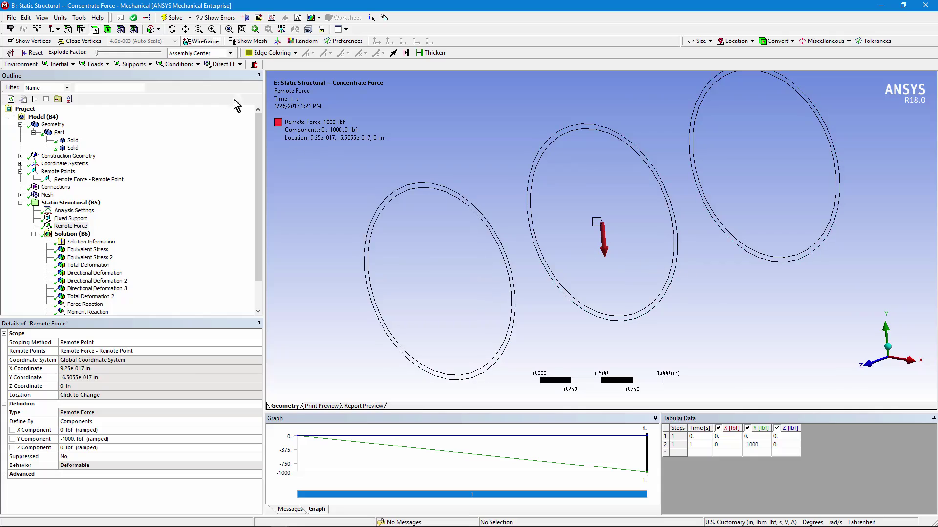
pyautogui.click(200, 41)
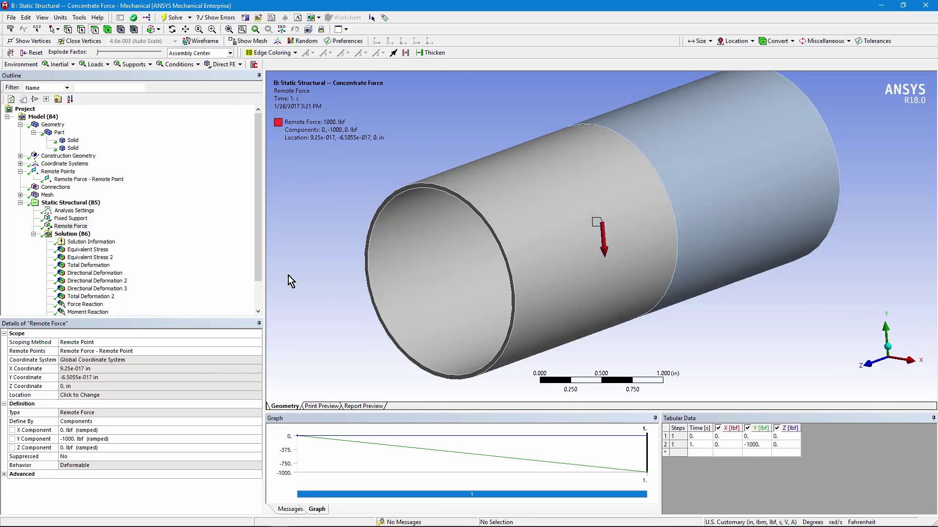
# Step: Inspect the remote force location on the shaded pipe and open the remote point's details to check its Behavior
pyautogui.moveTo(255, 234); pyautogui.dragTo(255, 262)
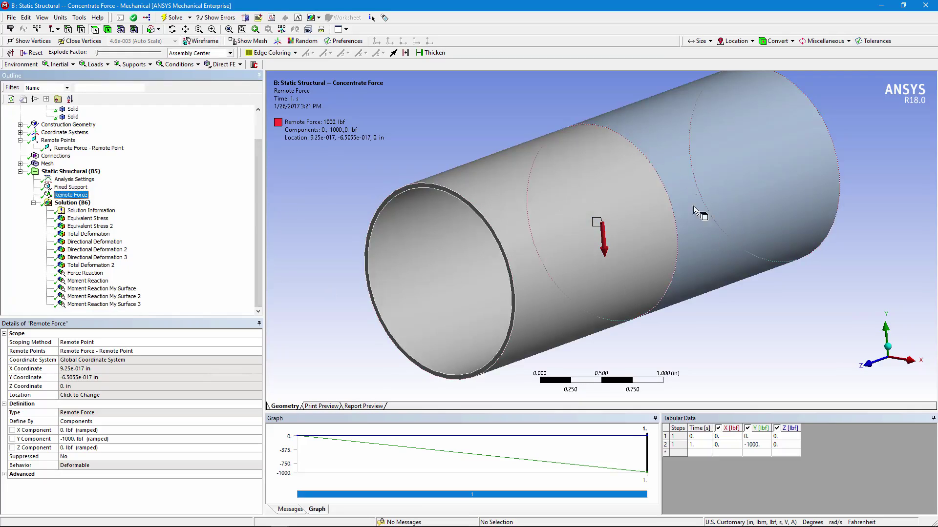
pyautogui.moveTo(693, 210)
pyautogui.mouseDown(button='middle')
pyautogui.moveTo(714, 203)
pyautogui.moveTo(697, 209)
pyautogui.moveTo(705, 214)
pyautogui.mouseUp(button='middle')
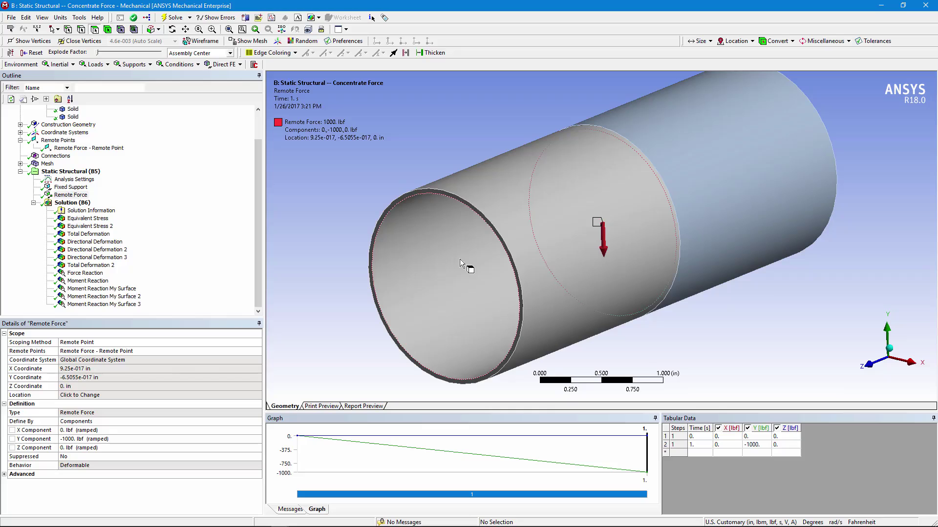
pyautogui.moveTo(654, 218); pyautogui.dragTo(672, 232, button='middle')
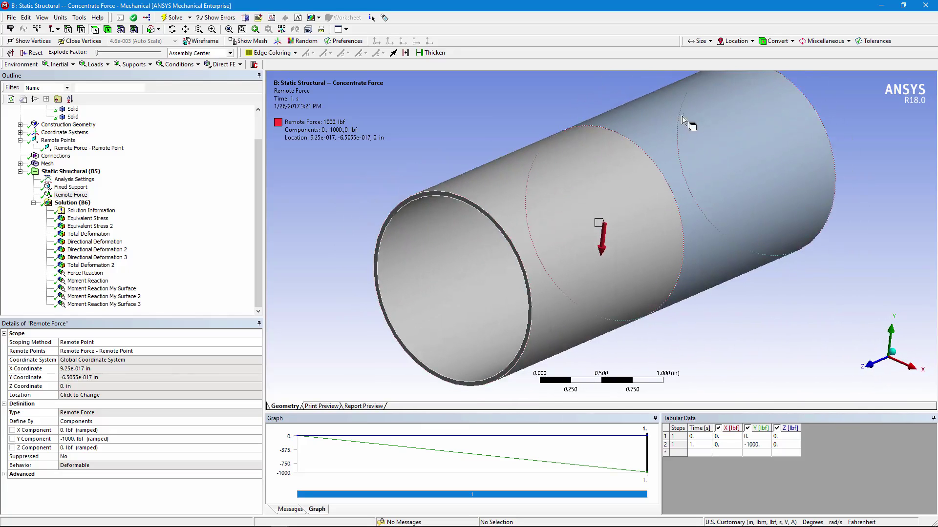
pyautogui.moveTo(649, 132); pyautogui.dragTo(643, 172, button='middle')
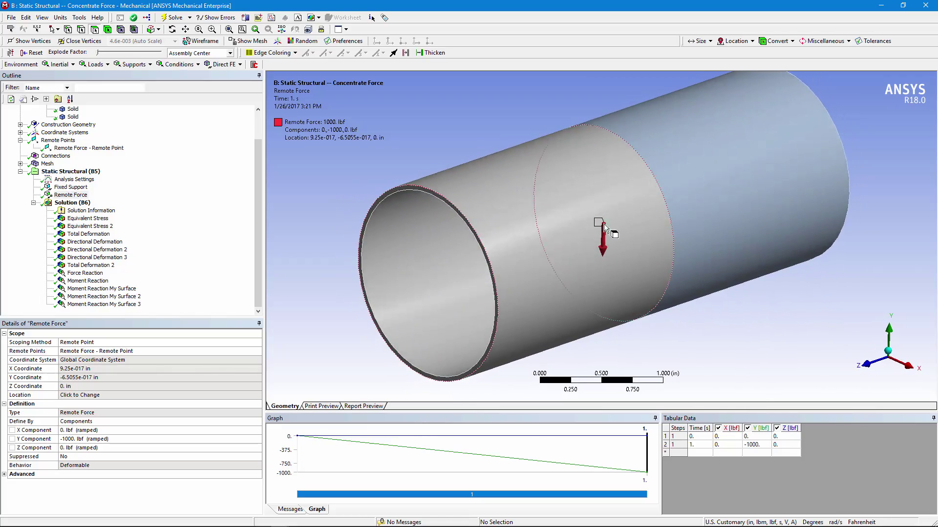
pyautogui.click(116, 148)
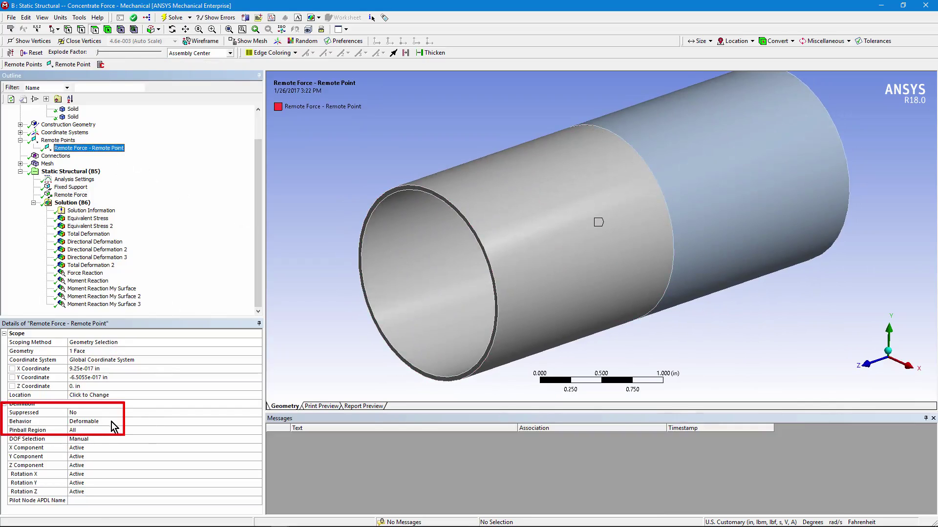
# Step: Check the DOF Selection options of the remote point and keep Manual
pyautogui.click(83, 440)
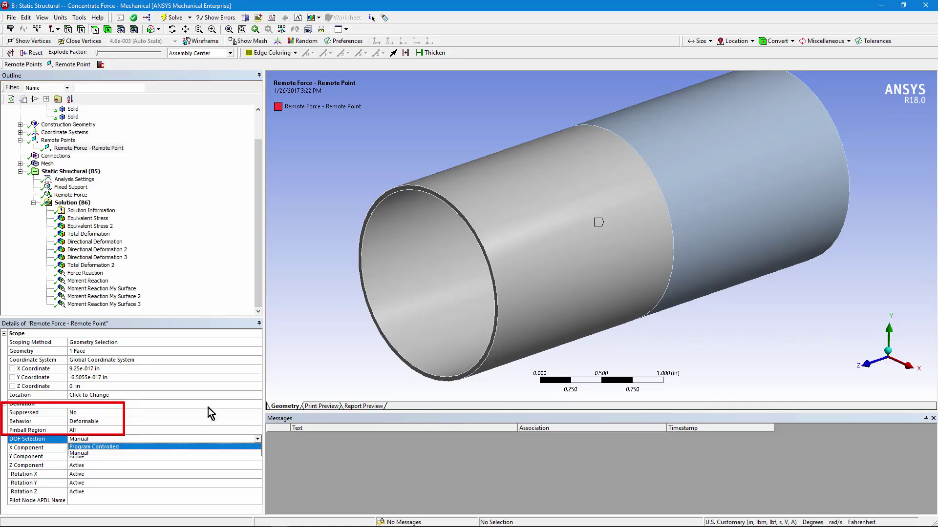
pyautogui.click(305, 317)
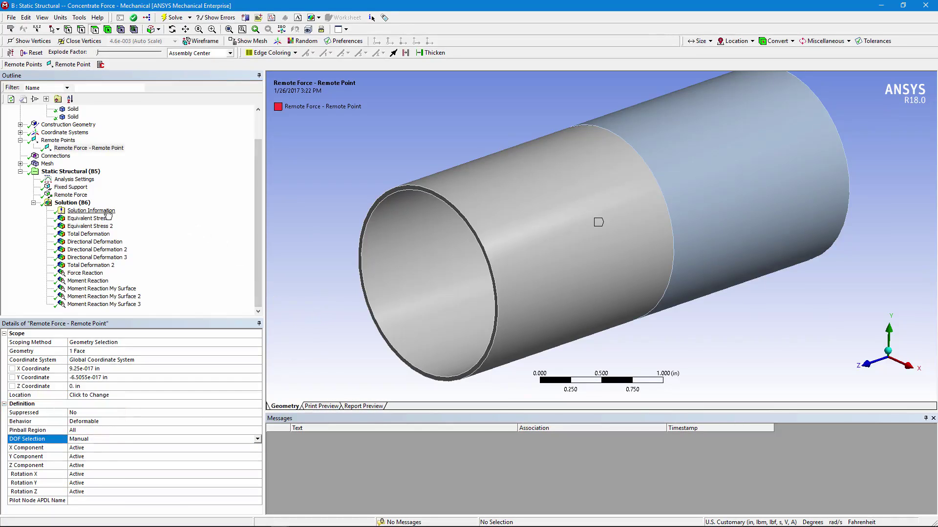
# Step: Compare the Equivalent Stress plot of the single body with the Equivalent Stress 2 plot of all bodies in the Concentrate Force model
pyautogui.click(88, 218)
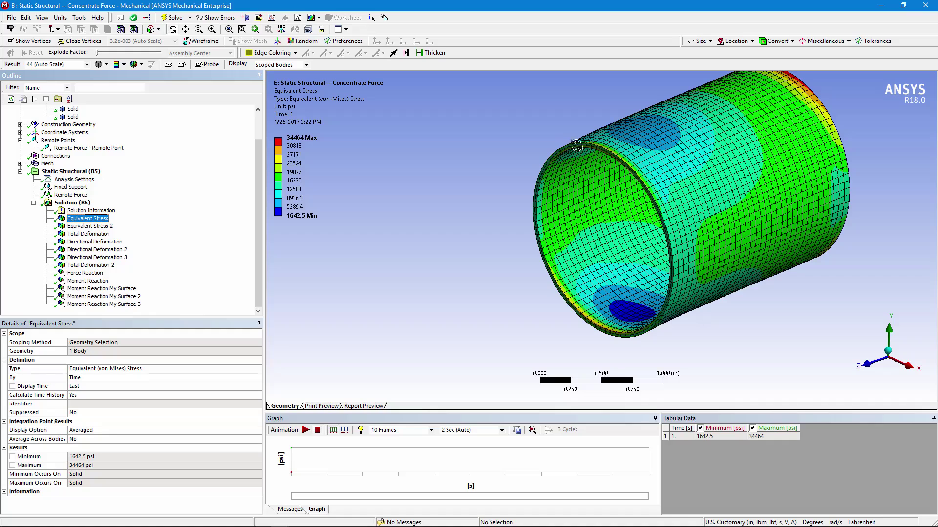
pyautogui.click(99, 227)
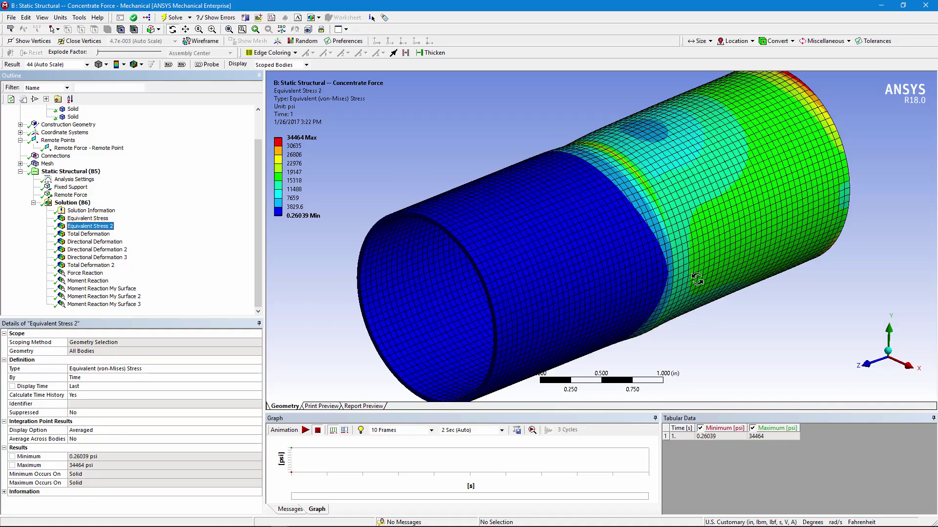
pyautogui.moveTo(697, 279); pyautogui.dragTo(620, 164)
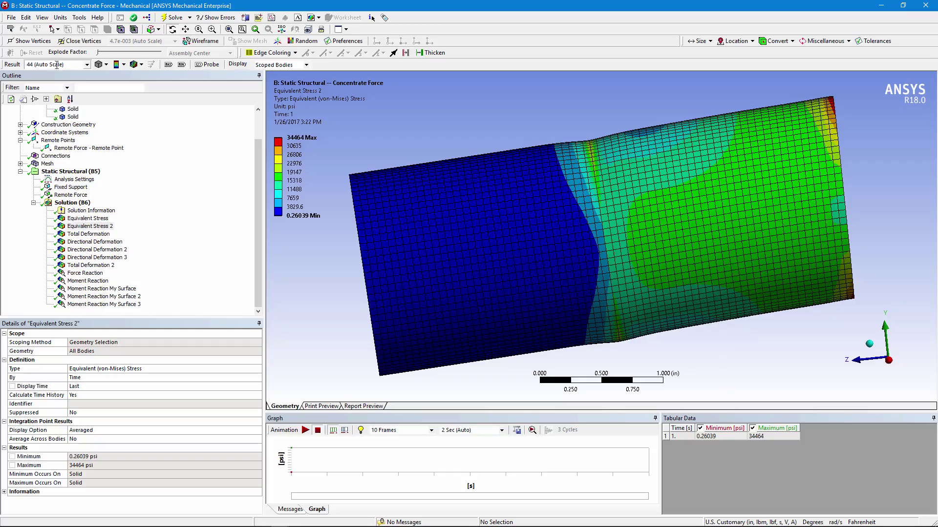
pyautogui.moveTo(582, 207); pyautogui.dragTo(633, 206)
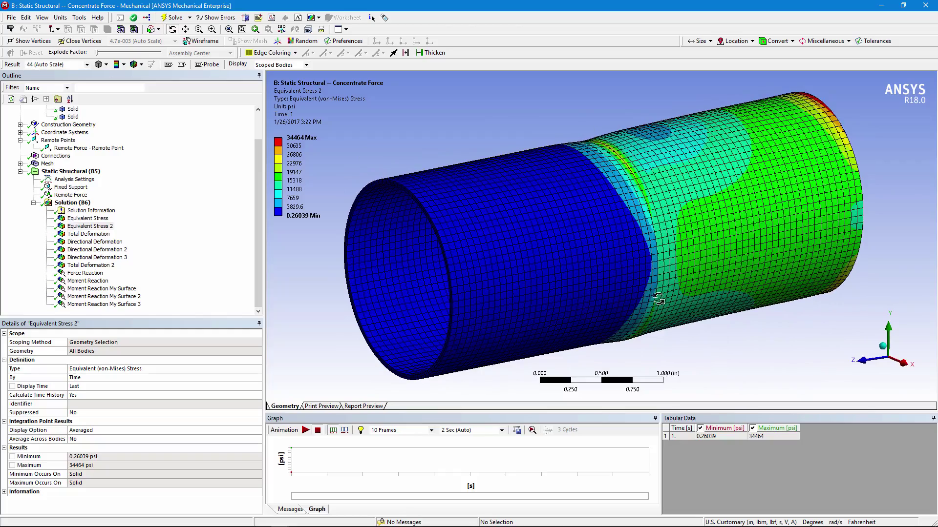
pyautogui.moveTo(658, 294); pyautogui.dragTo(647, 199)
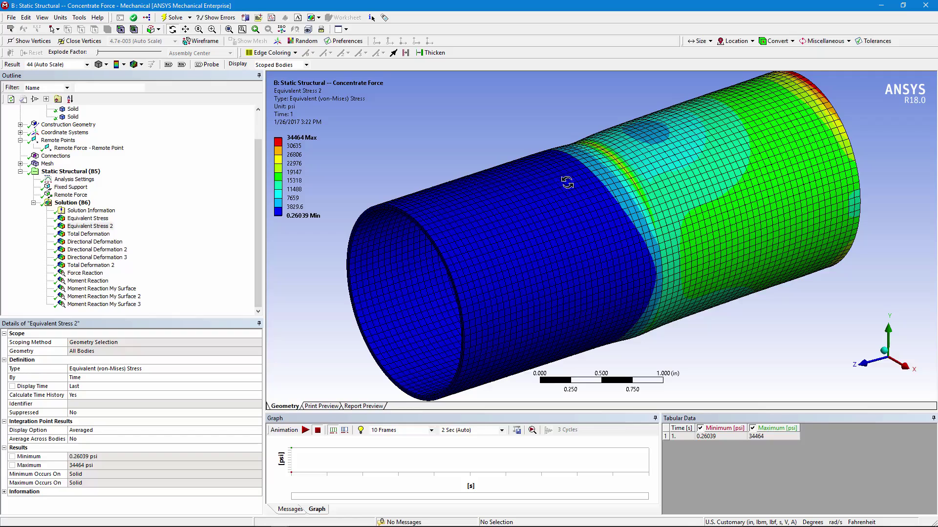
pyautogui.click(109, 216)
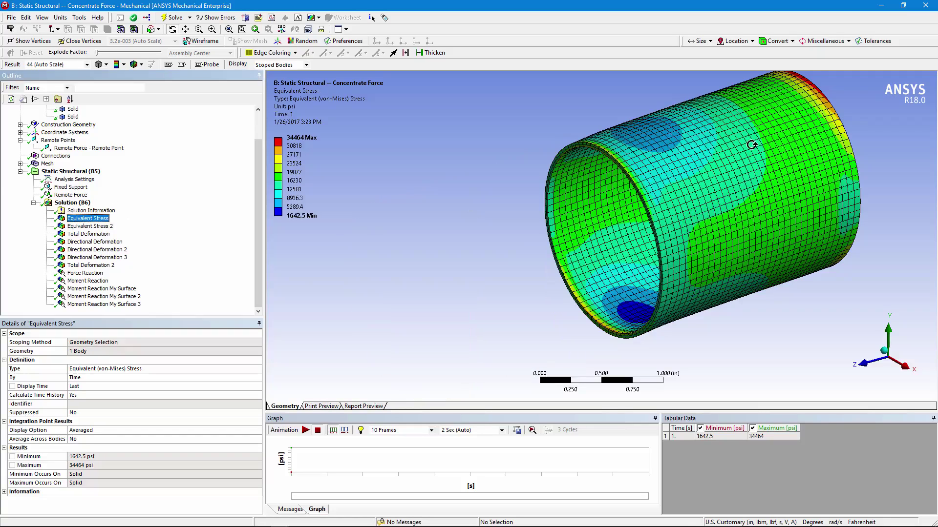
pyautogui.click(96, 227)
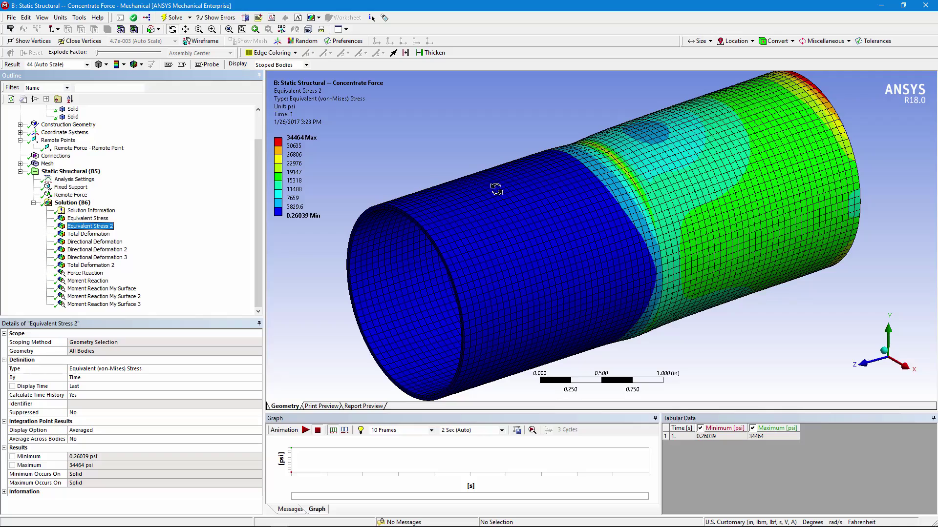
# Step: Review the pipe end's Y-axis directional deformation and the force and moment reactions at the fixed support
pyautogui.click(110, 242)
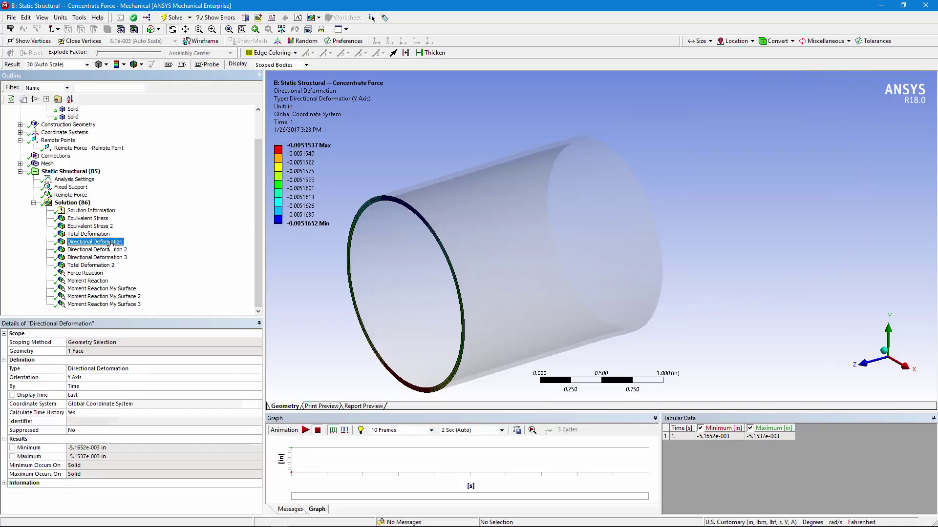
pyautogui.moveTo(430, 271); pyautogui.dragTo(467, 266)
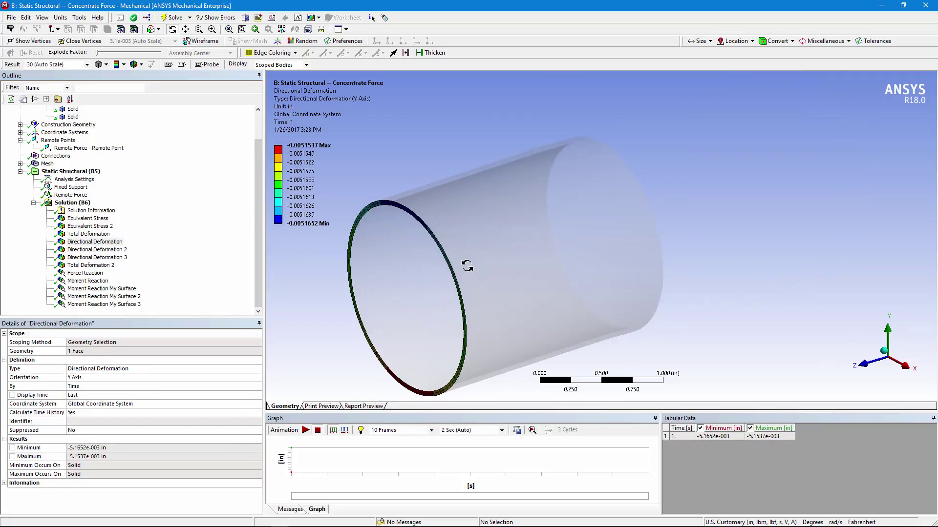
pyautogui.click(83, 273)
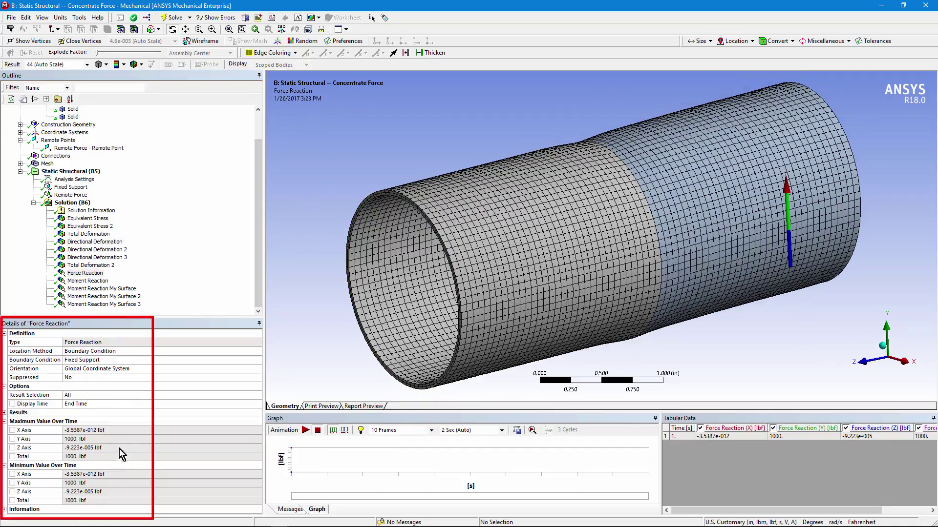
pyautogui.click(88, 281)
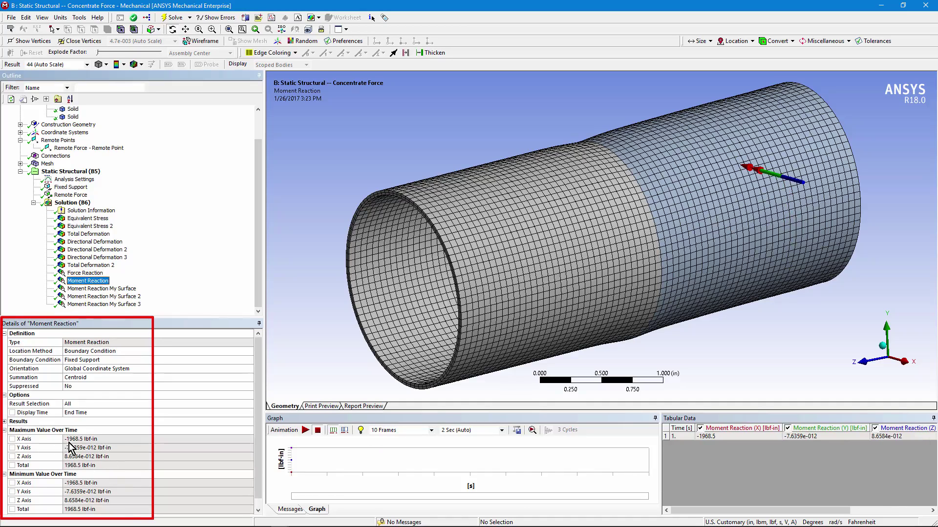
pyautogui.moveTo(503, 320); pyautogui.dragTo(615, 175)
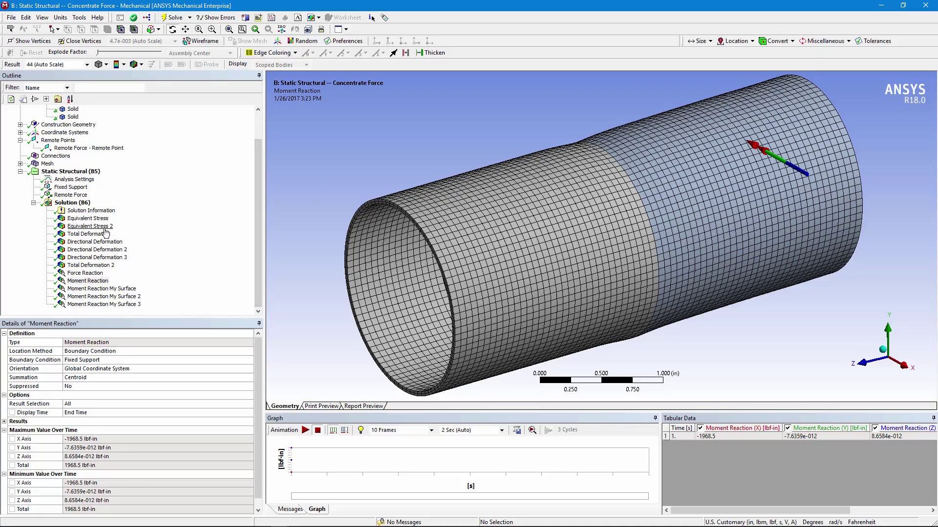
# Step: Revisit the single-body Equivalent Stress plot and the remote point of the Concentrate Force model
pyautogui.click(88, 219)
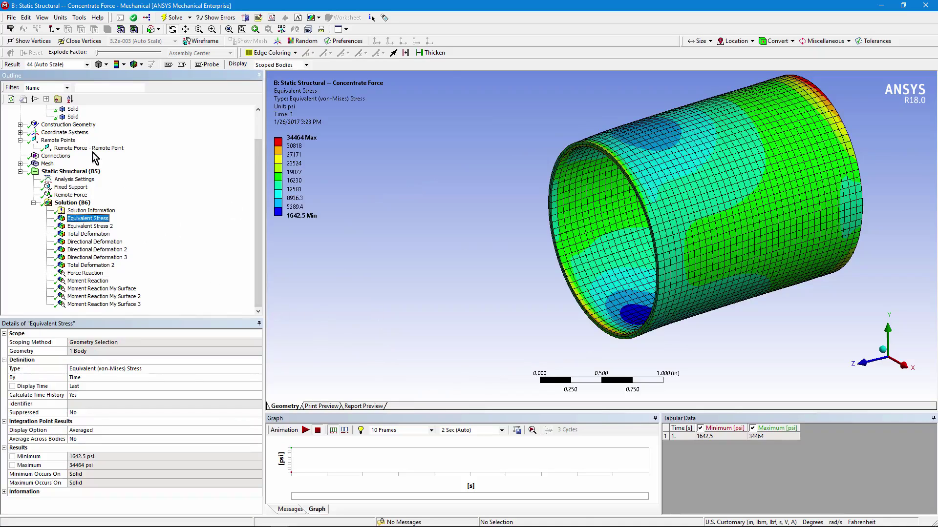
pyautogui.click(90, 149)
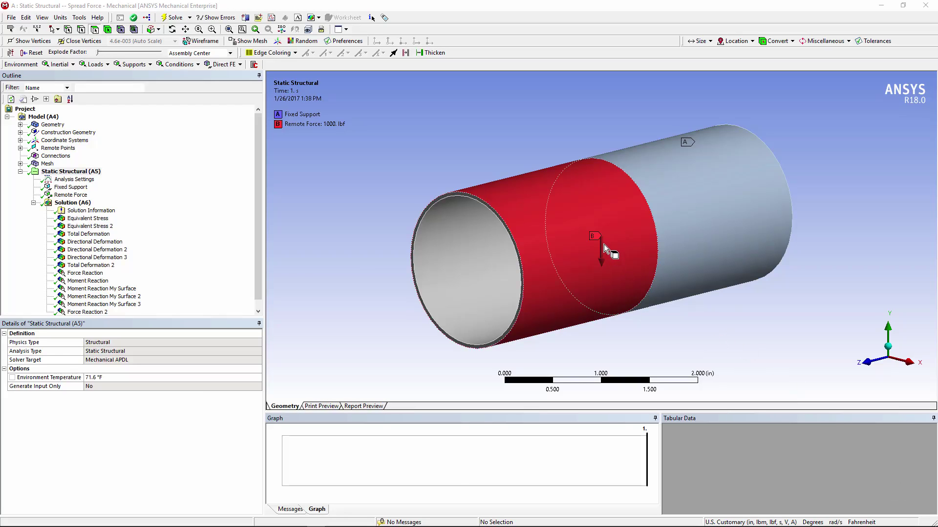
# Step: Inspect the remote point in the Spread Force model and the cylindrical face it is scoped to, from the side and at an angle
pyautogui.click(20, 148)
pyautogui.click(77, 156)
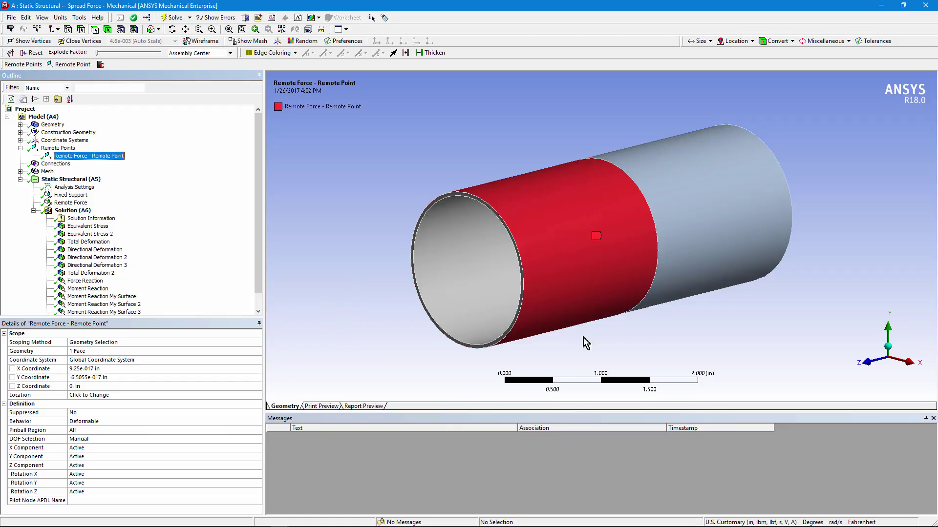
pyautogui.moveTo(633, 345); pyautogui.dragTo(565, 337, button='middle')
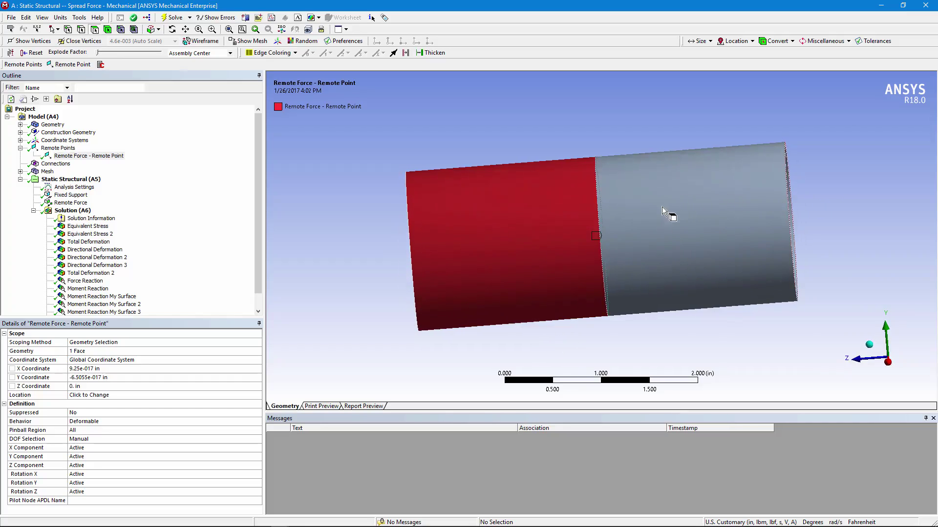
pyautogui.moveTo(662, 244); pyautogui.dragTo(726, 256, button='middle')
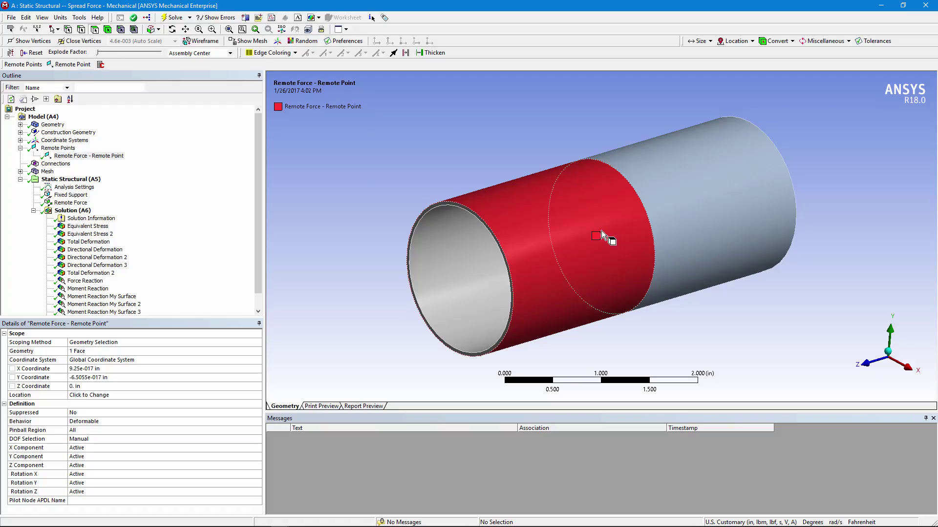
# Step: Inspect the fixed support of the Spread Force model and select the outer cylindrical face of the supported pipe body
pyautogui.click(71, 195)
pyautogui.moveTo(663, 251); pyautogui.dragTo(611, 247, button='middle')
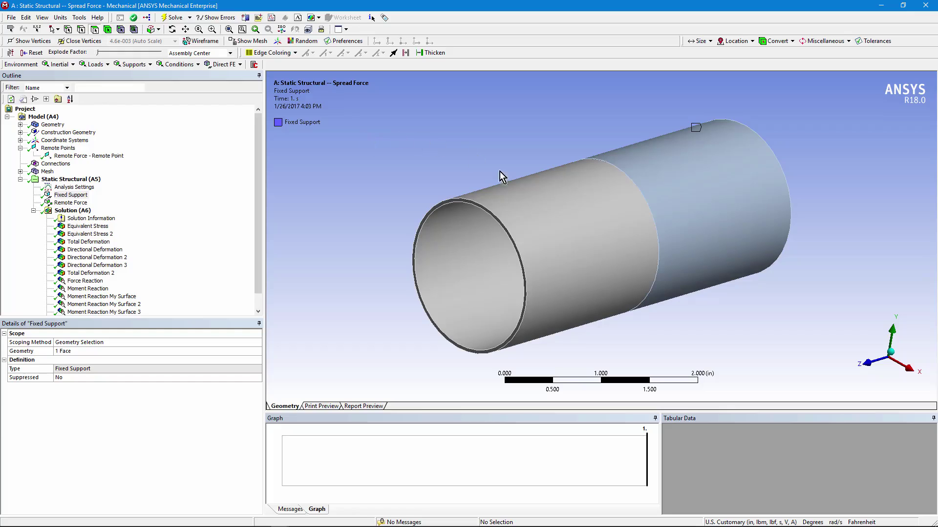
pyautogui.click(713, 172)
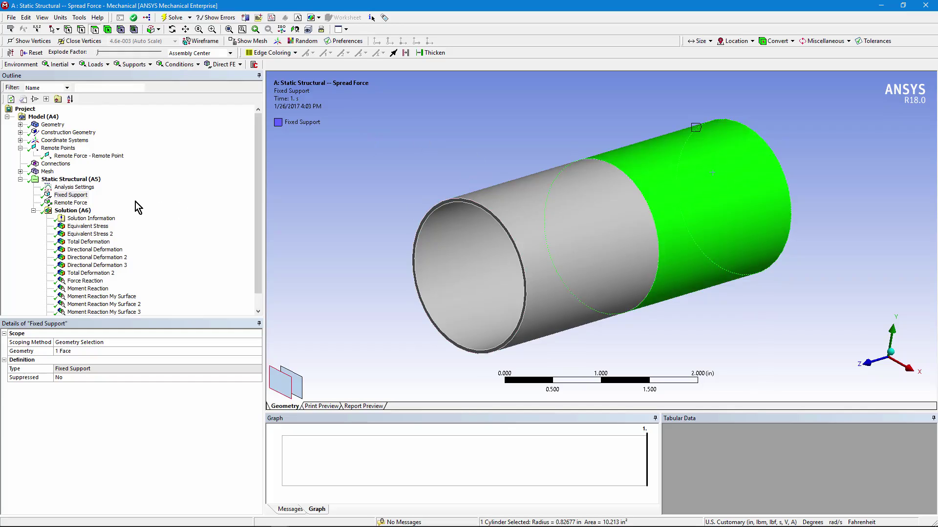
# Step: Compare the single-body and all-bodies equivalent stress plots of the Spread Force model, viewing the pipe along the X axis
pyautogui.click(88, 227)
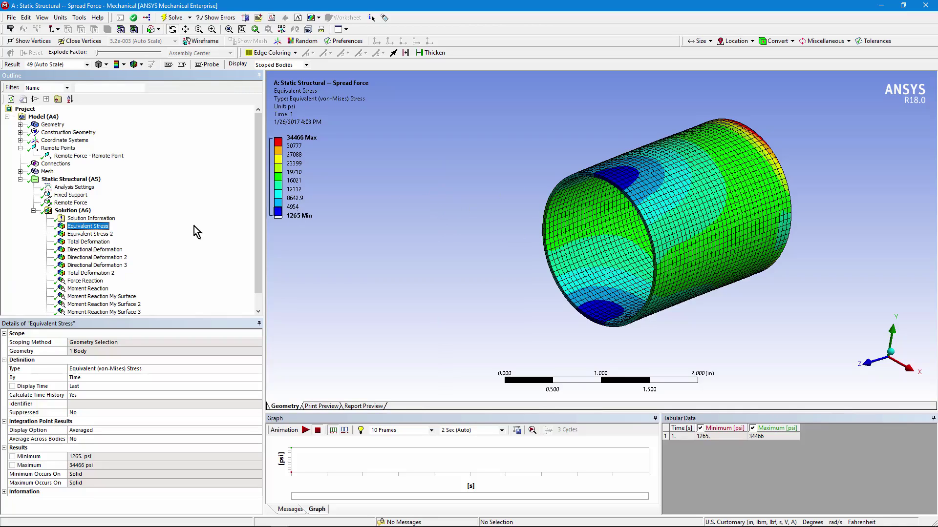
pyautogui.click(91, 234)
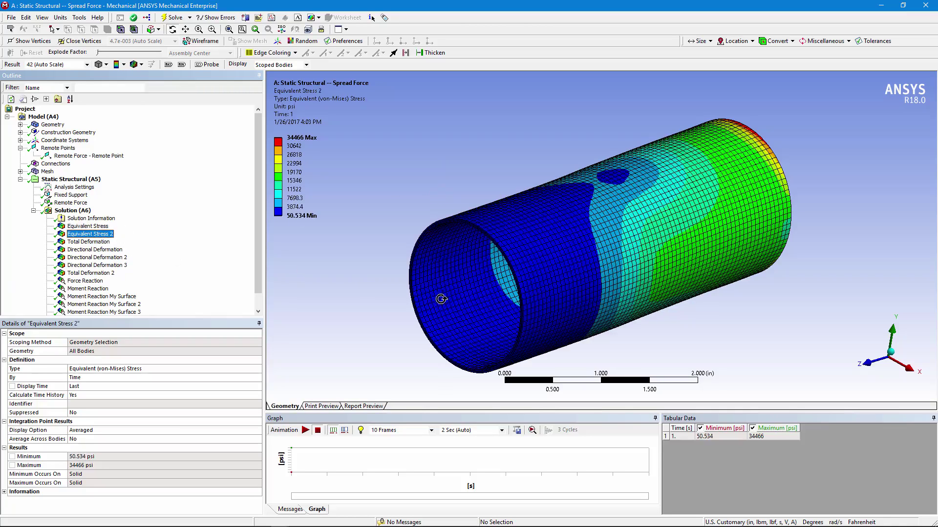
pyautogui.click(906, 368)
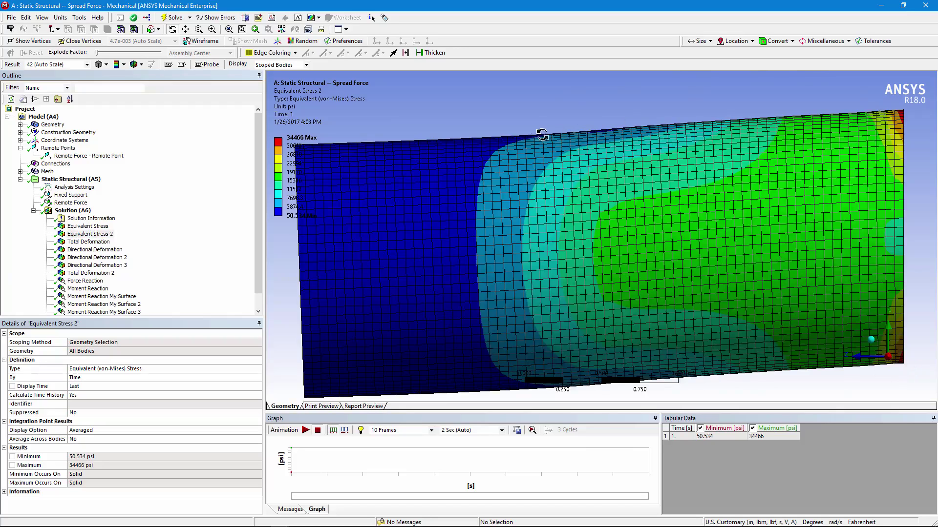
# Step: Review the total deformation of the Spread Force pipe and the Y-axis and X-axis directional deformations of its end face
pyautogui.click(89, 242)
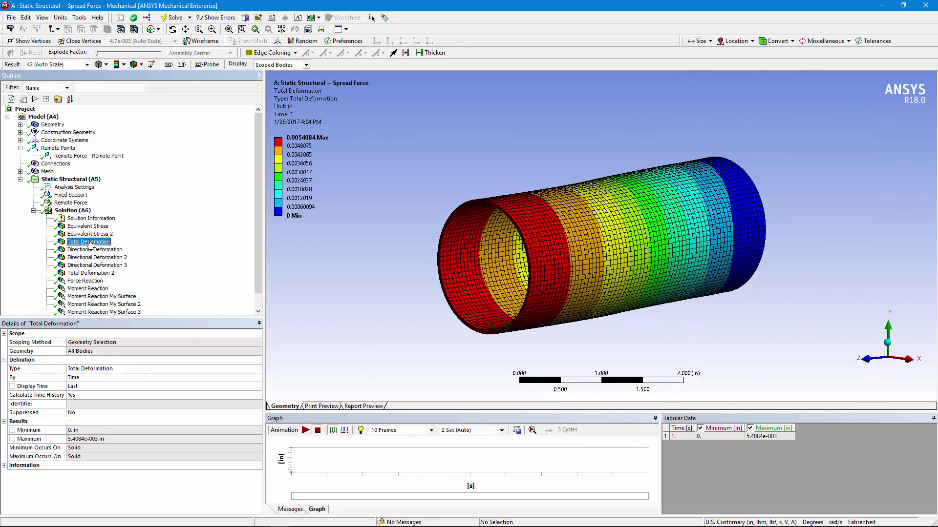
pyautogui.moveTo(544, 289); pyautogui.dragTo(517, 291)
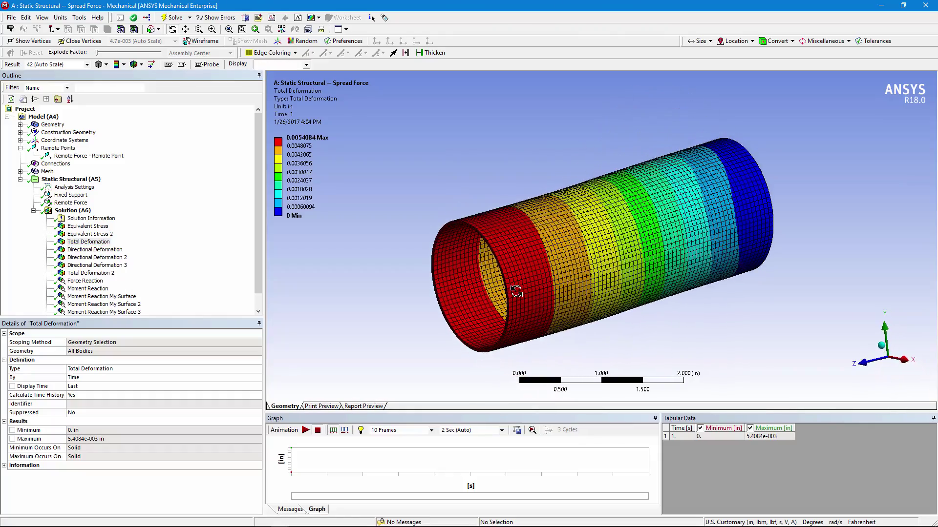
pyautogui.click(86, 250)
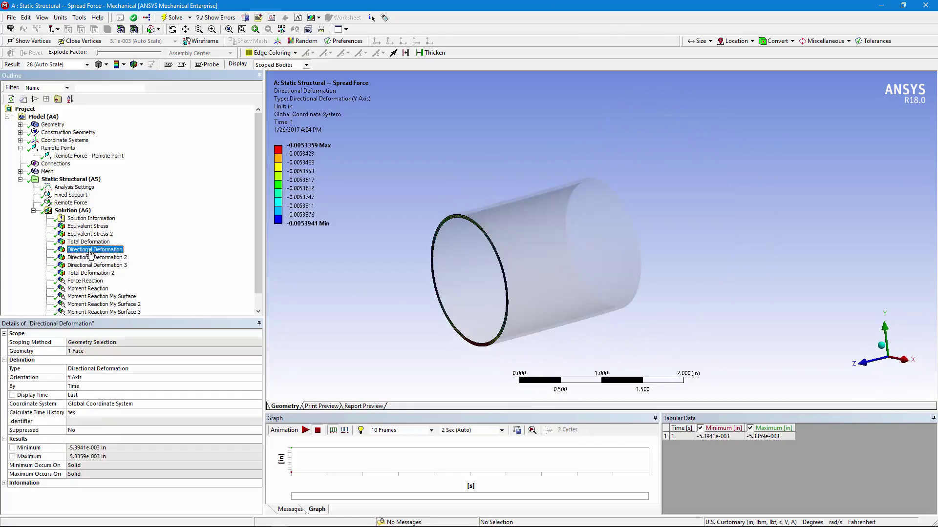
pyautogui.moveTo(415, 299); pyautogui.dragTo(532, 270)
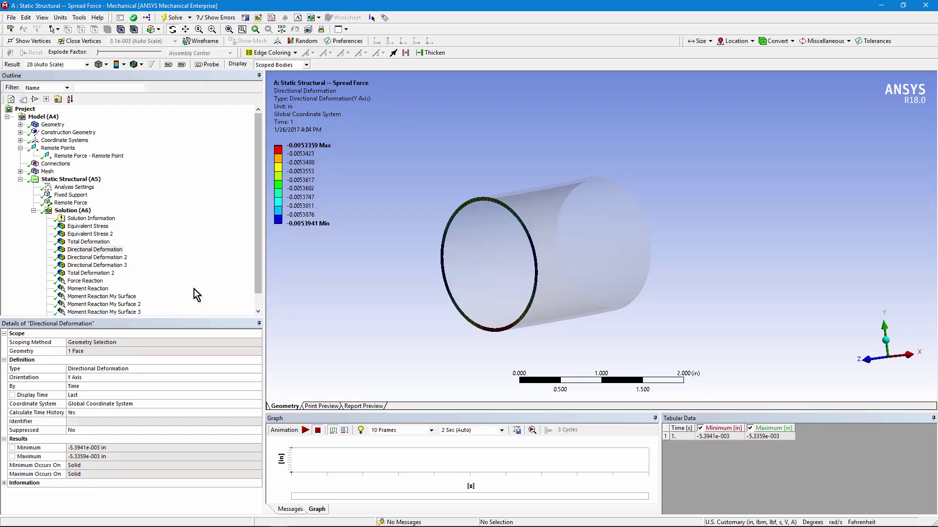
pyautogui.click(94, 258)
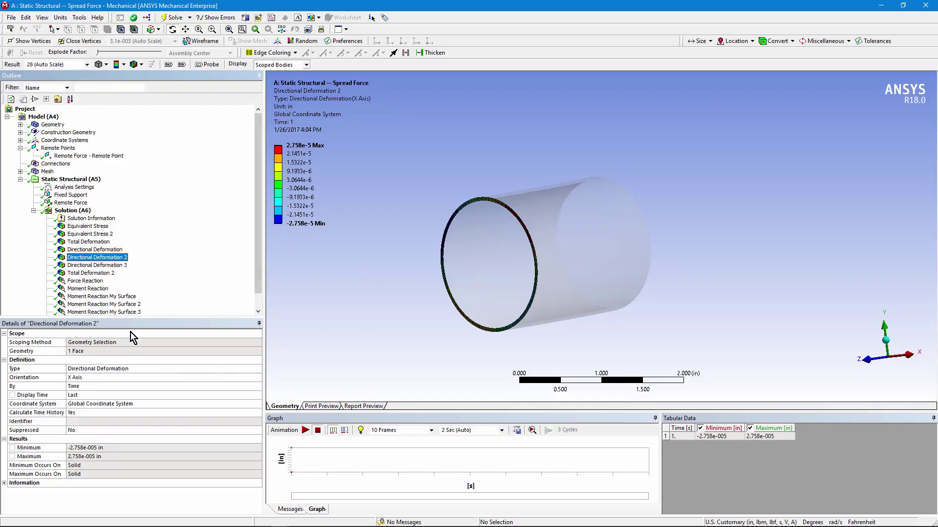
# Step: Check the force reaction and moment reaction at the fixed support of the Spread Force model
pyautogui.click(91, 281)
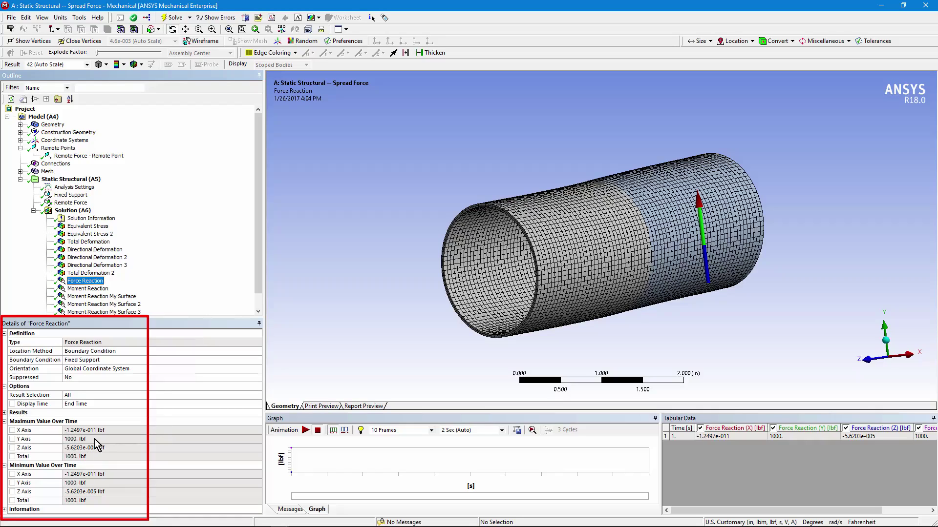
pyautogui.click(98, 289)
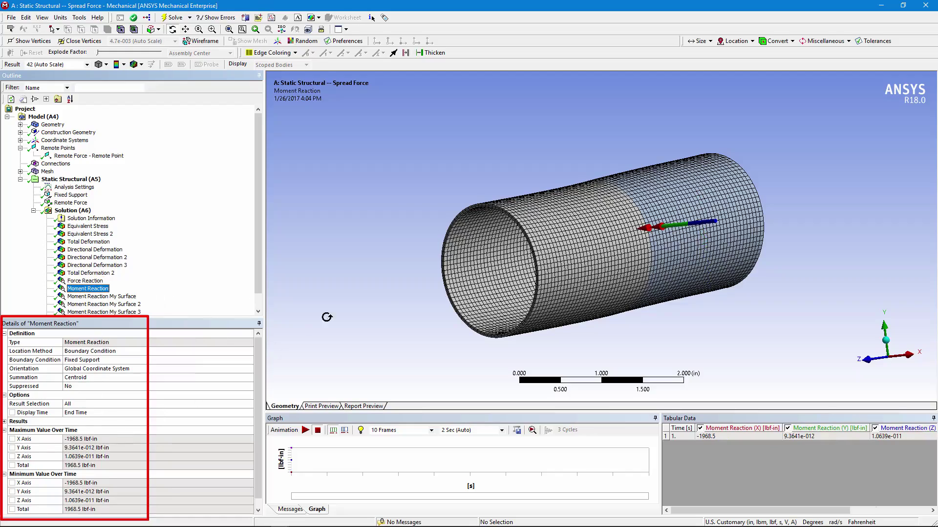
pyautogui.moveTo(426, 306)
pyautogui.mouseDown()
pyautogui.moveTo(458, 301)
pyautogui.moveTo(425, 264)
pyautogui.mouseUp()
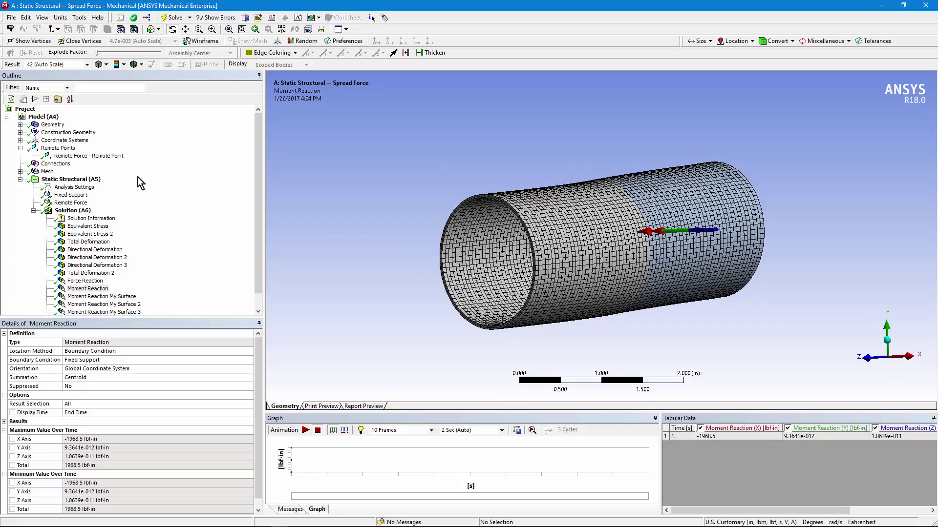
# Step: Expand the coordinate systems and review the origins and Z offsets of My Coordinate System, My Coordinate System 2 and My Coordinate System 3
pyautogui.click(20, 140)
pyautogui.click(88, 155)
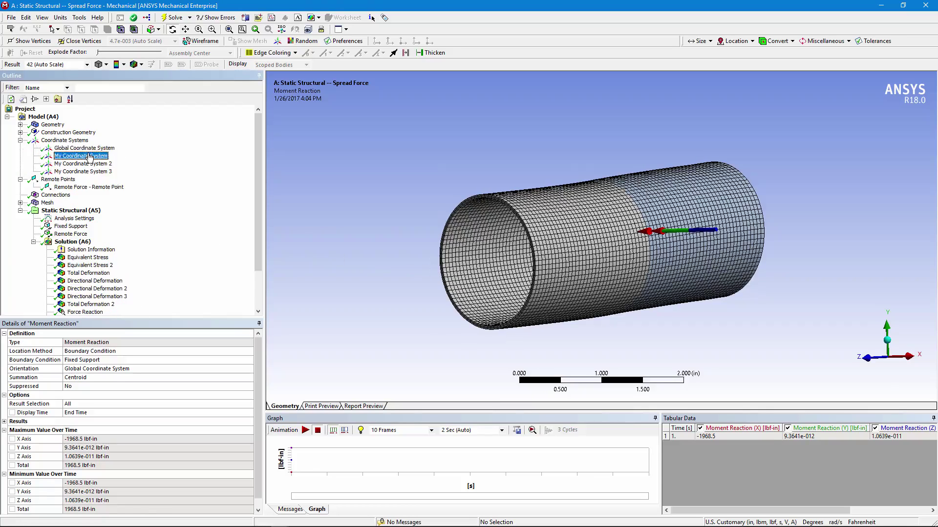
pyautogui.click(88, 163)
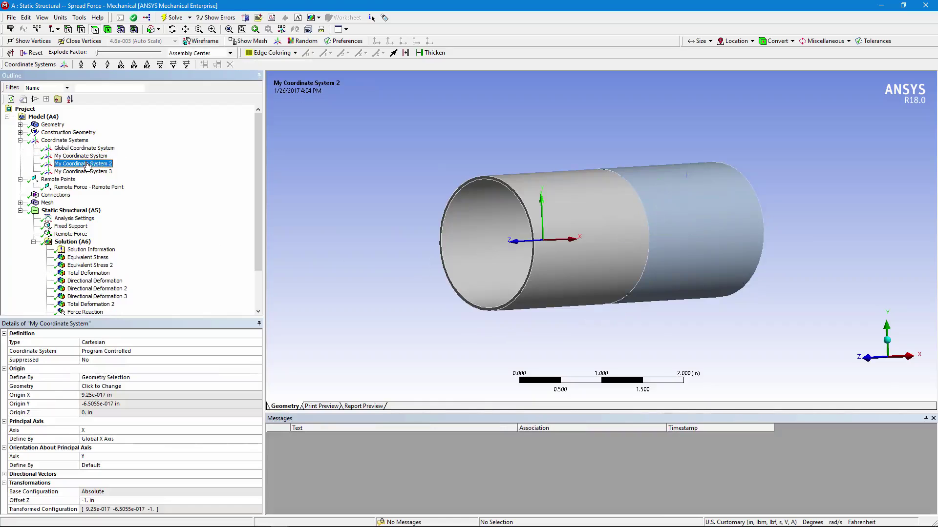
pyautogui.click(83, 173)
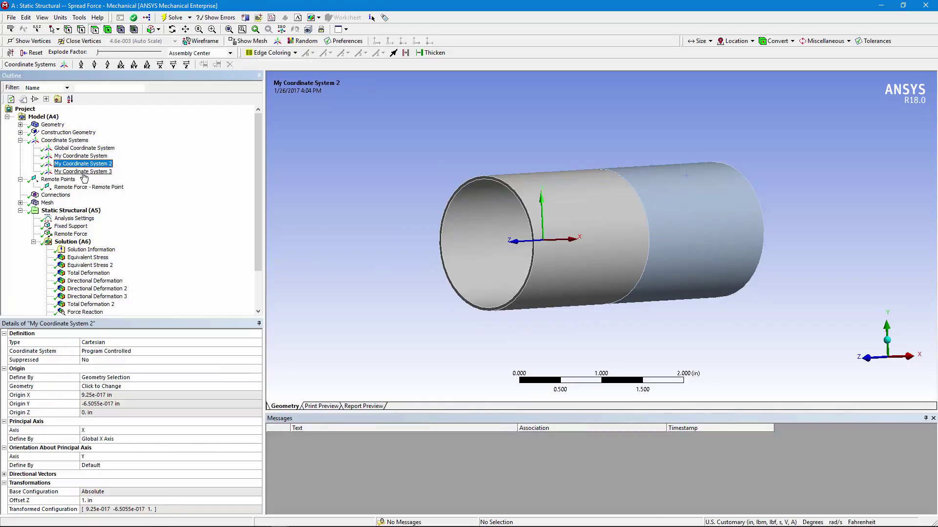
# Step: Expand the construction geometry and review where My Surface, My Surface 2 and My Surface 3 cut the pipe
pyautogui.click(20, 132)
pyautogui.click(77, 141)
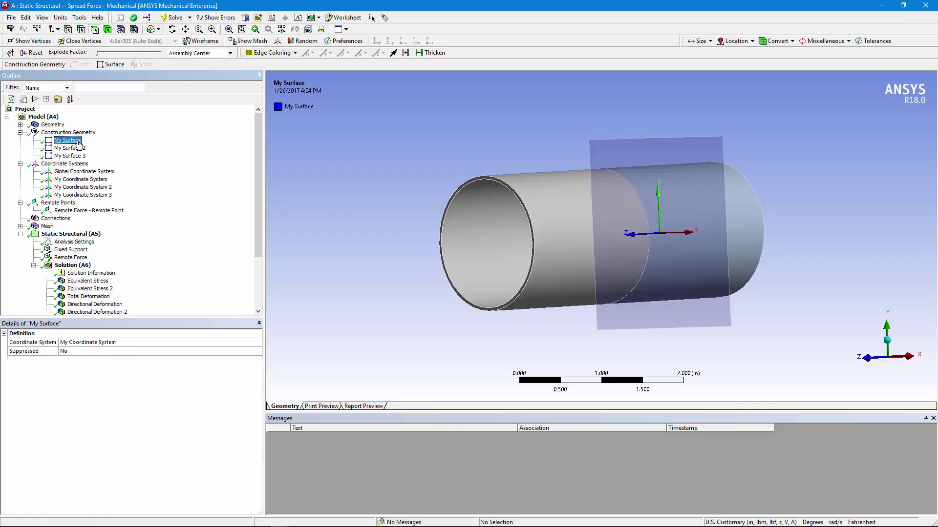
pyautogui.click(74, 149)
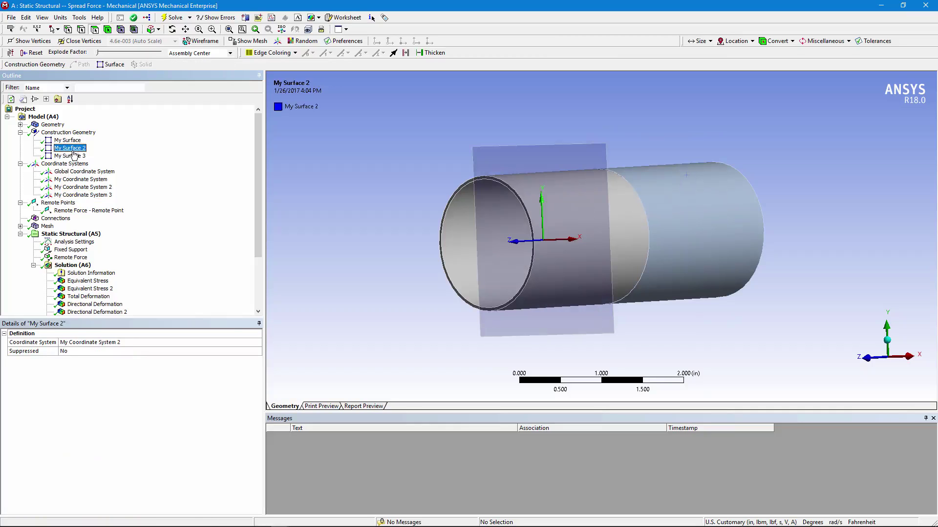
pyautogui.click(73, 156)
# Step: Check the moment reaction at My Surface and the force reaction at My Surface 3, viewing the cut planes on the pipe
pyautogui.moveTo(256, 174); pyautogui.dragTo(256, 253)
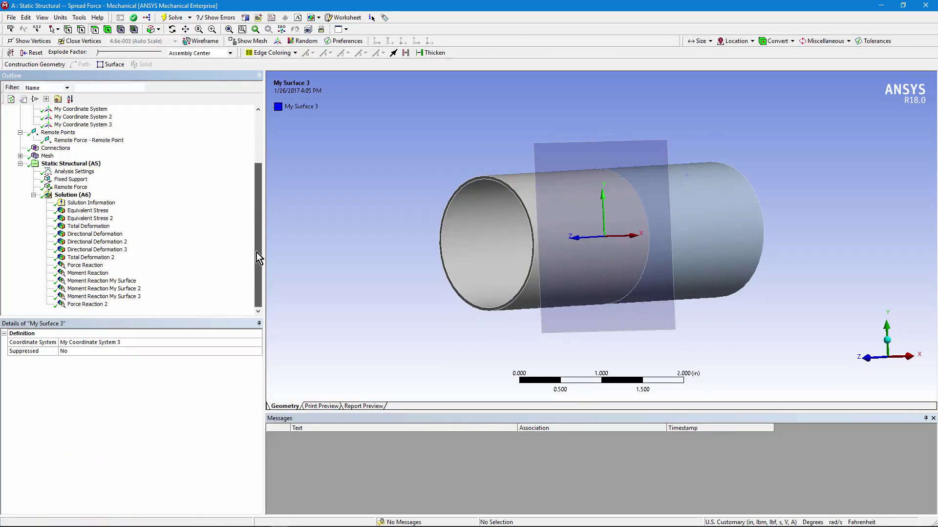
pyautogui.click(103, 282)
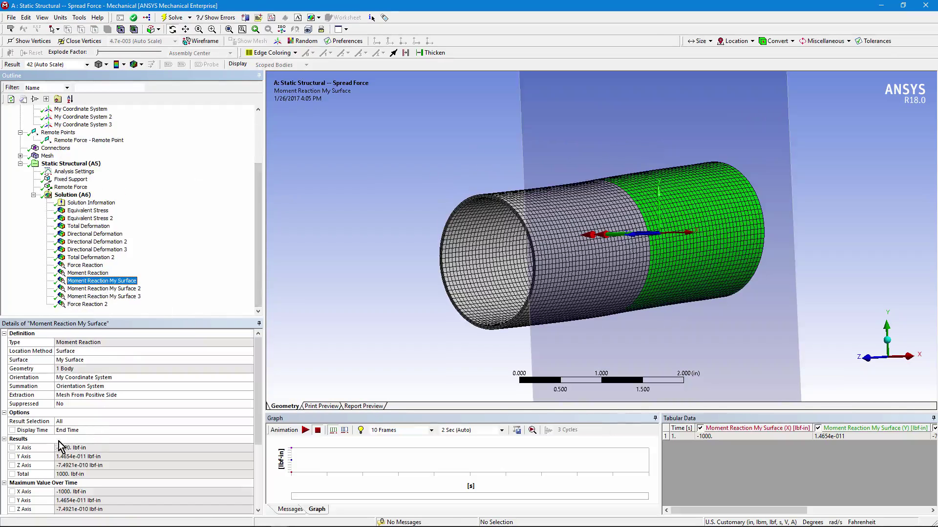
pyautogui.moveTo(779, 250); pyautogui.dragTo(555, 238)
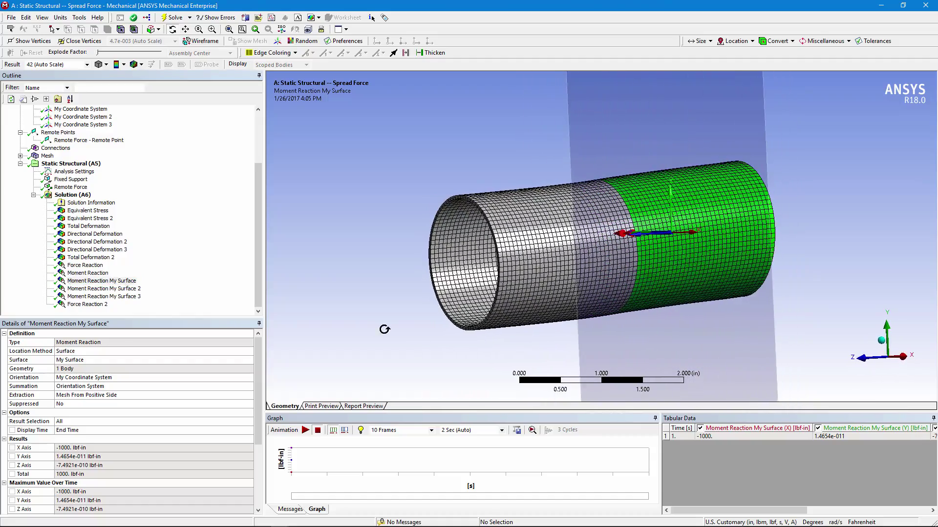
pyautogui.click(87, 304)
pyautogui.moveTo(635, 308)
pyautogui.mouseDown()
pyautogui.moveTo(674, 303)
pyautogui.moveTo(611, 306)
pyautogui.moveTo(620, 305)
pyautogui.mouseUp()
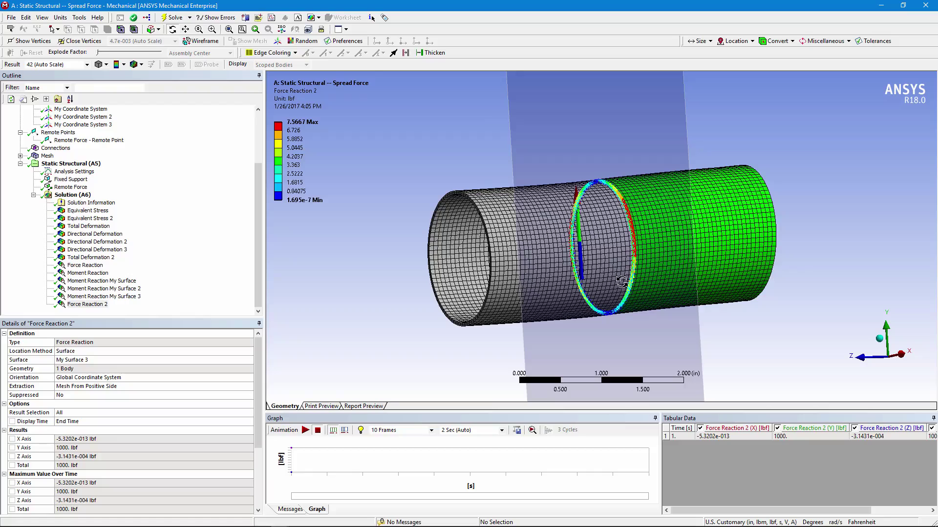
# Step: Inspect the single-body equivalent stress plot, and expand the geometry part to identify each of its two solids on the pipe
pyautogui.click(88, 211)
pyautogui.moveTo(658, 285); pyautogui.dragTo(607, 222)
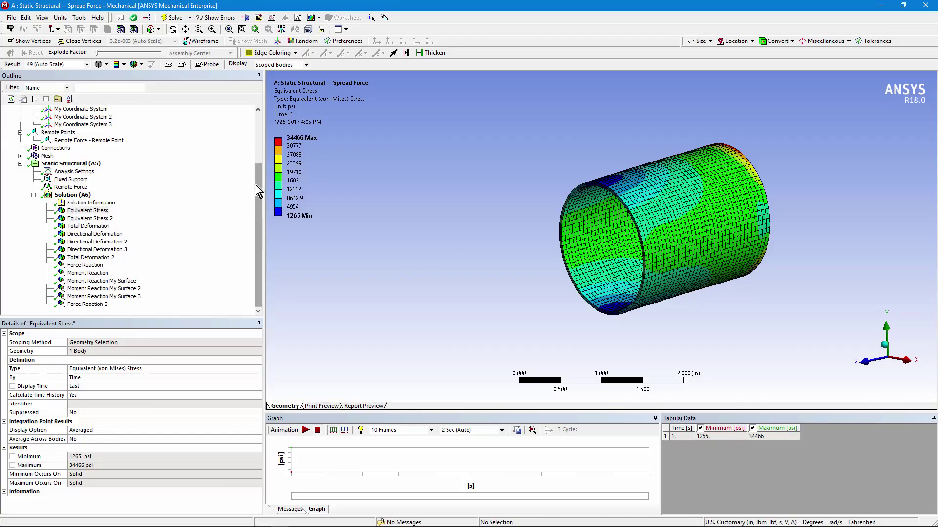
pyautogui.moveTo(256, 186); pyautogui.dragTo(205, 132)
pyautogui.click(20, 125)
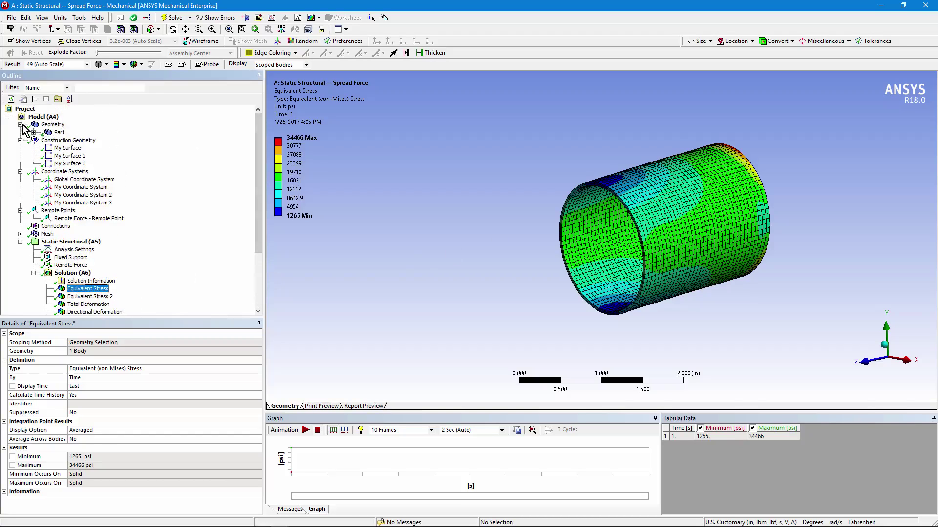
pyautogui.click(61, 134)
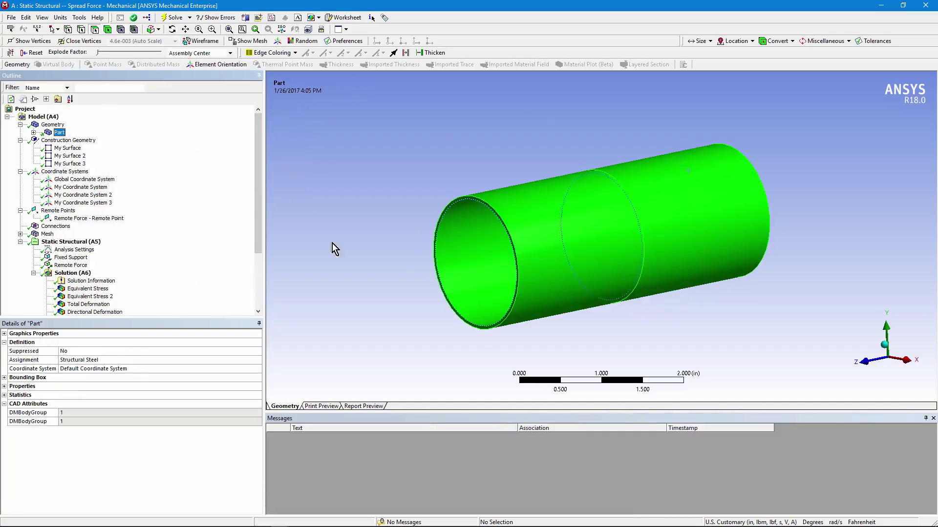
pyautogui.click(33, 132)
pyautogui.click(73, 141)
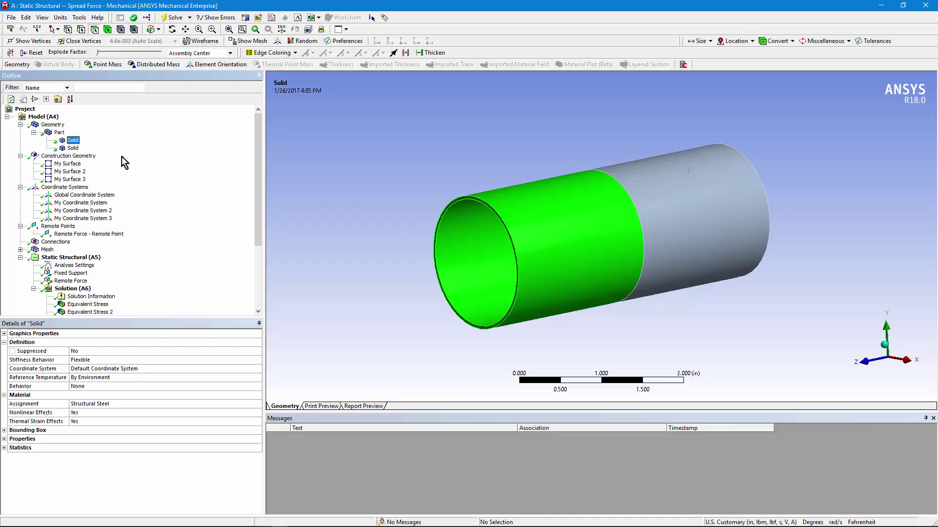
pyautogui.click(77, 149)
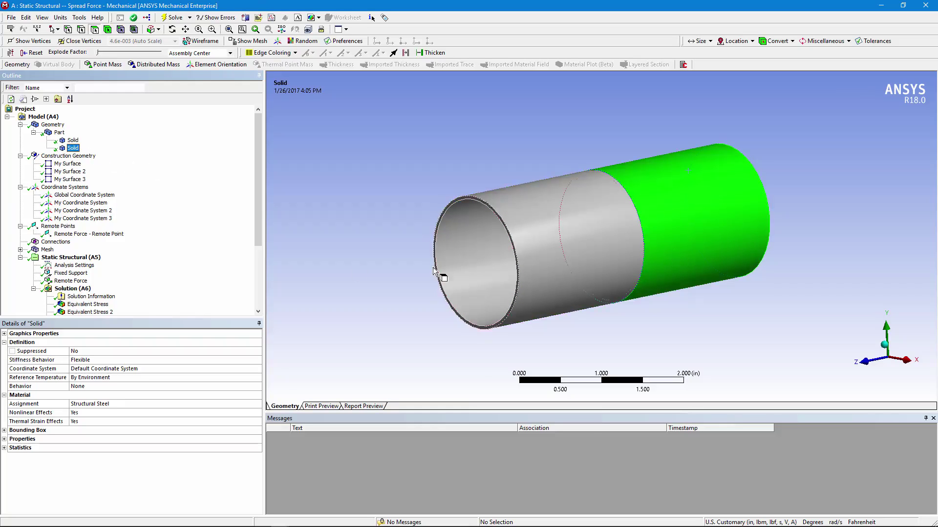
# Step: Examine the all-bodies equivalent stress plot around the transition between the two pipe solids
pyautogui.moveTo(260, 199); pyautogui.dragTo(255, 276)
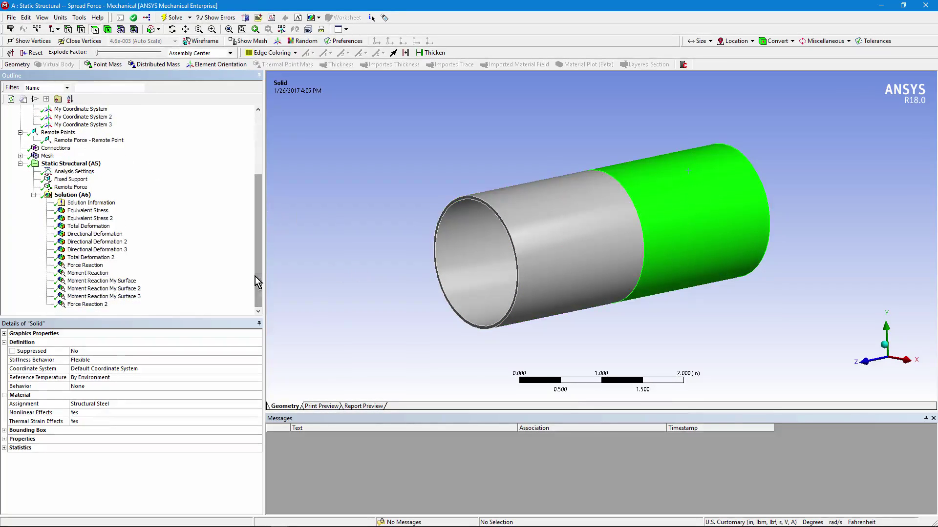
pyautogui.click(90, 218)
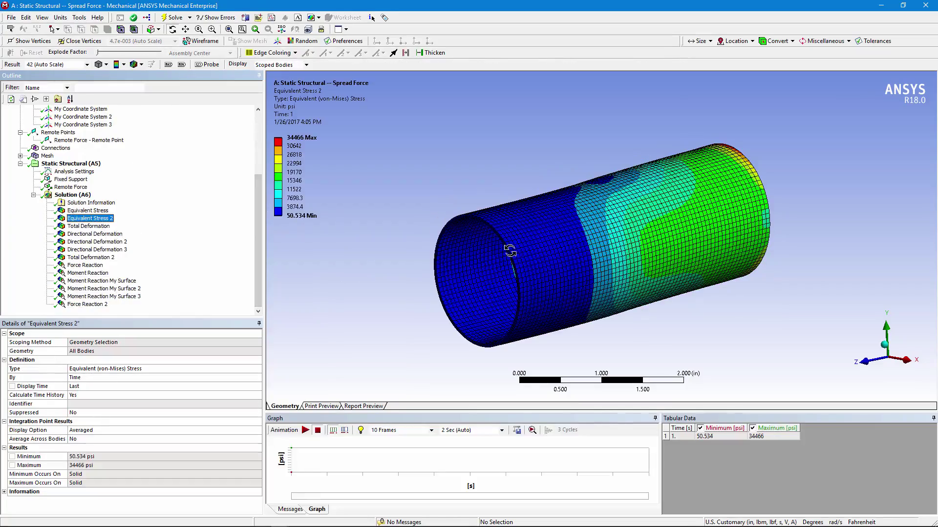
pyautogui.moveTo(600, 230); pyautogui.dragTo(618, 195)
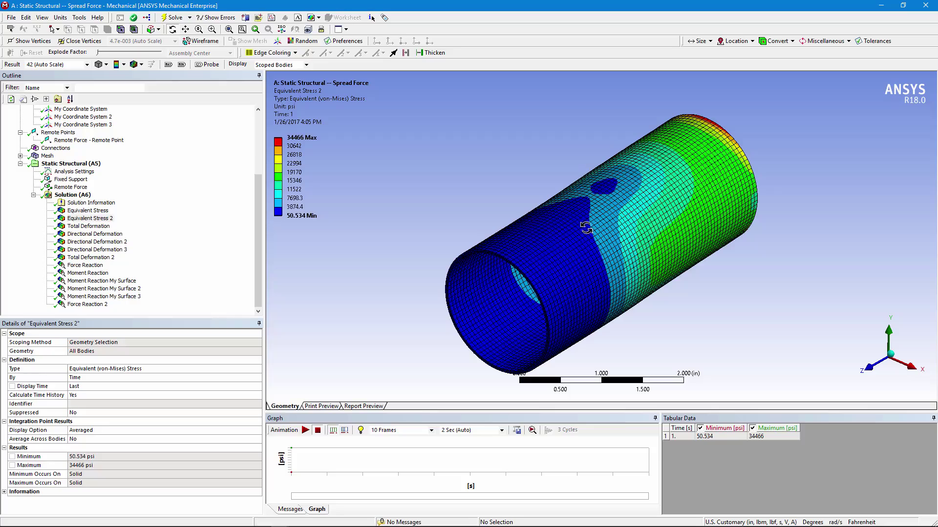
pyautogui.moveTo(662, 253); pyautogui.dragTo(640, 246)
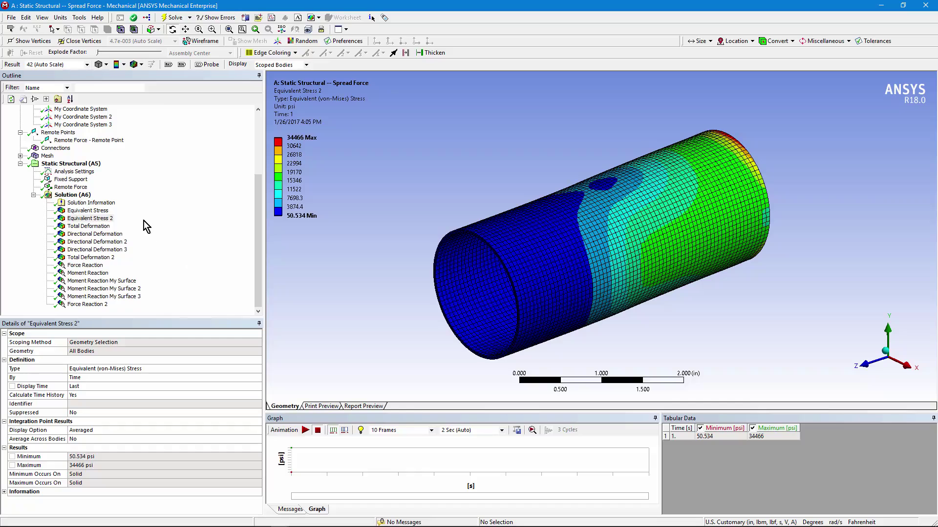
# Step: Review the Remote Force's scoped face, components and behavior setting, and select the outer cylindrical face of the other pipe solid
pyautogui.click(75, 190)
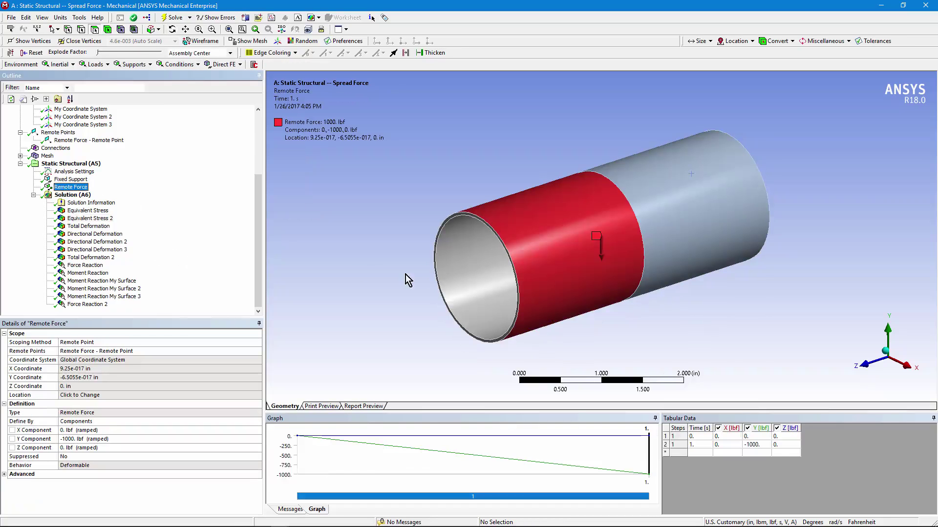
pyautogui.moveTo(632, 288); pyautogui.dragTo(606, 233)
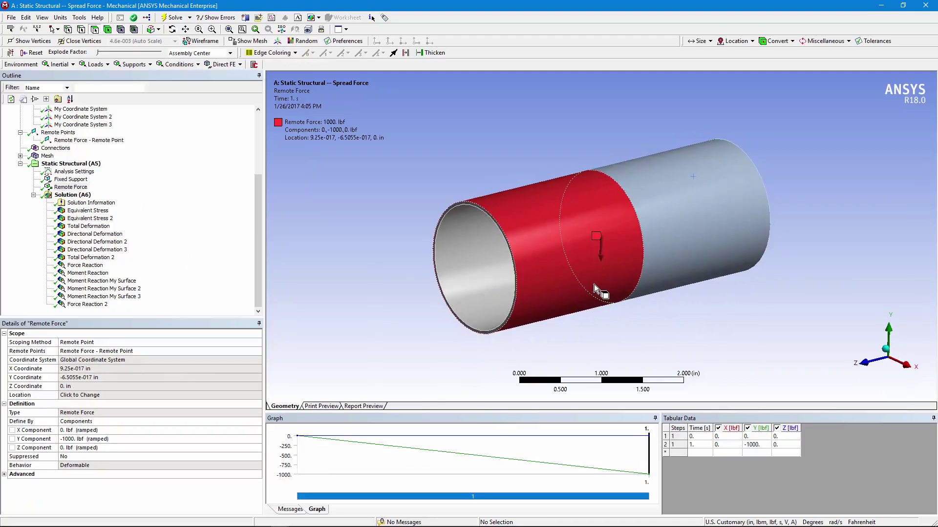
pyautogui.moveTo(597, 284); pyautogui.dragTo(737, 205)
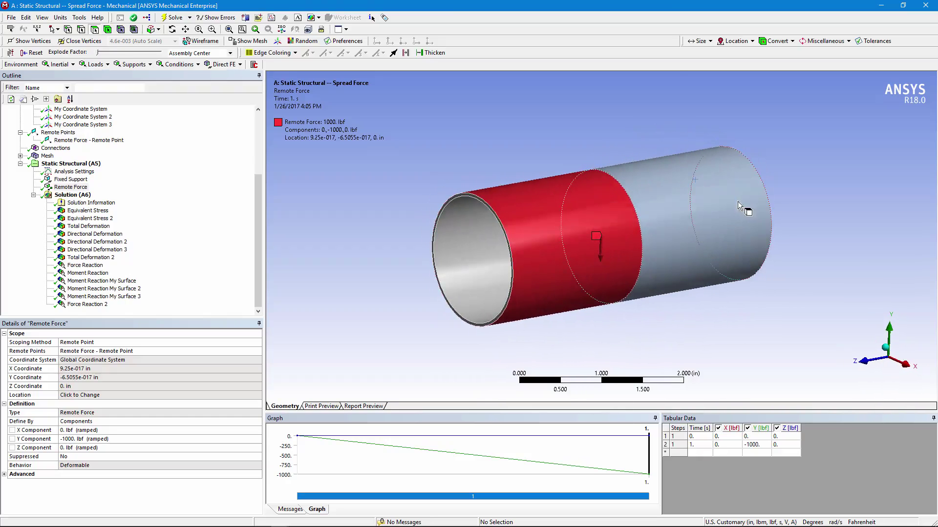
pyautogui.click(725, 197)
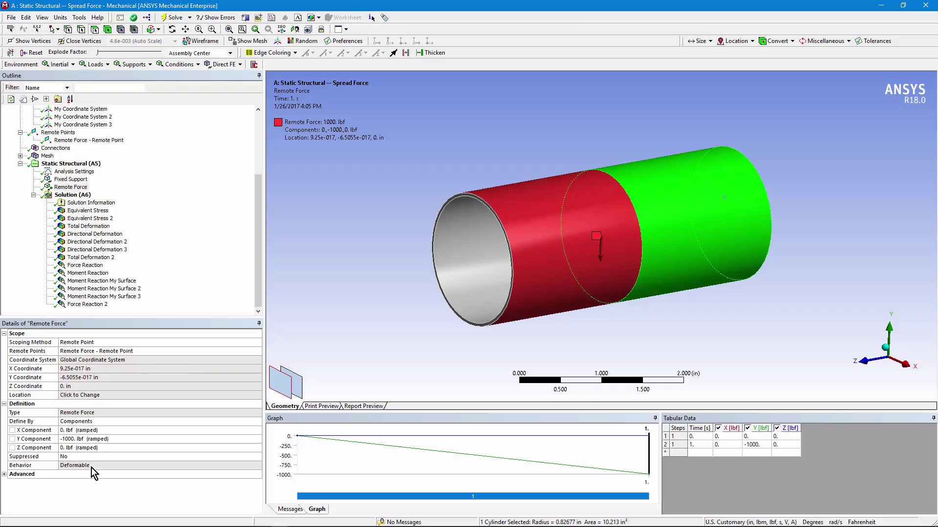
pyautogui.click(74, 466)
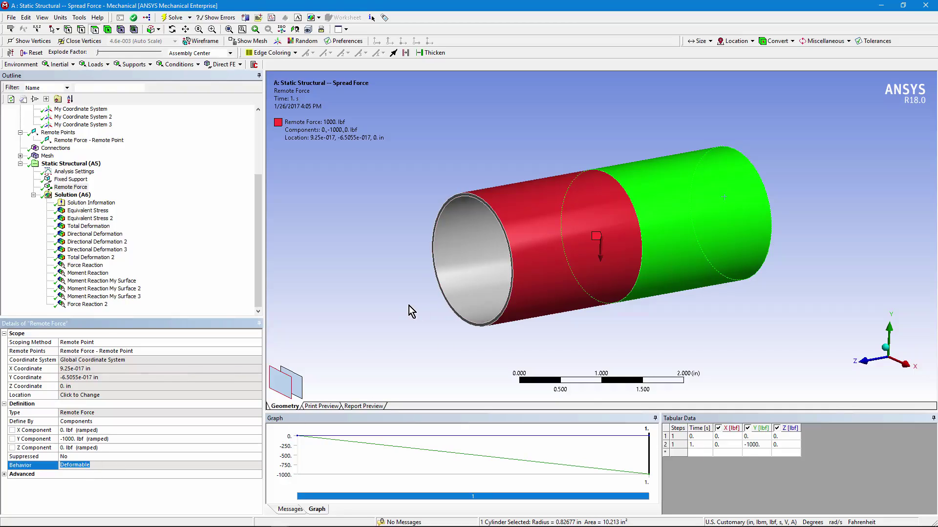